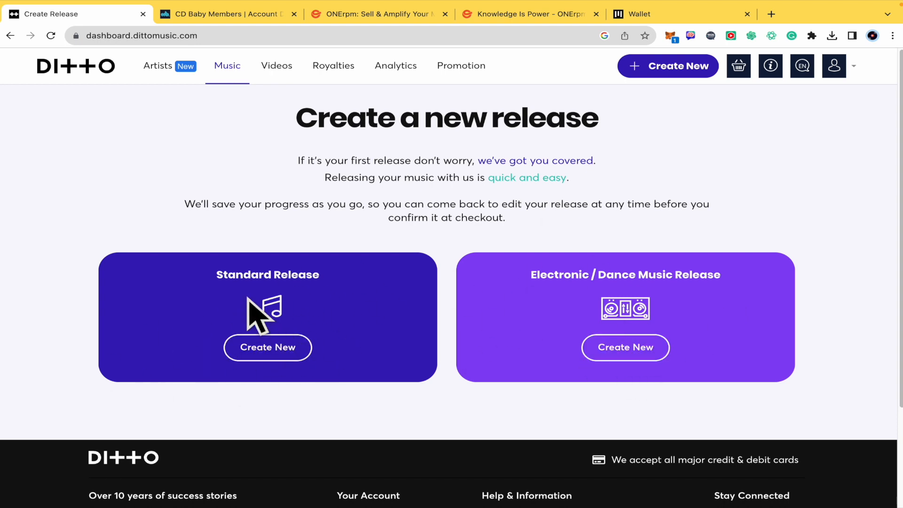
Step: Create a new standard music release with the title TEST
left_click(294, 347)
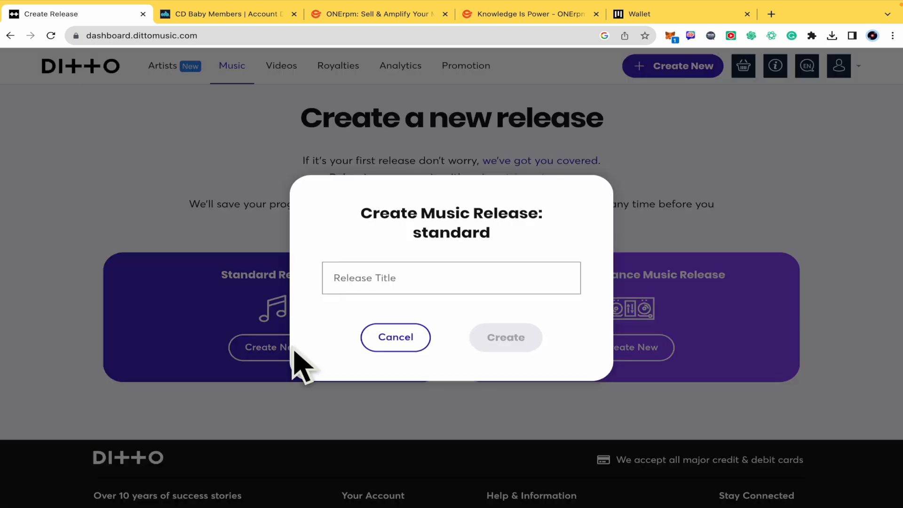
left_click(393, 282)
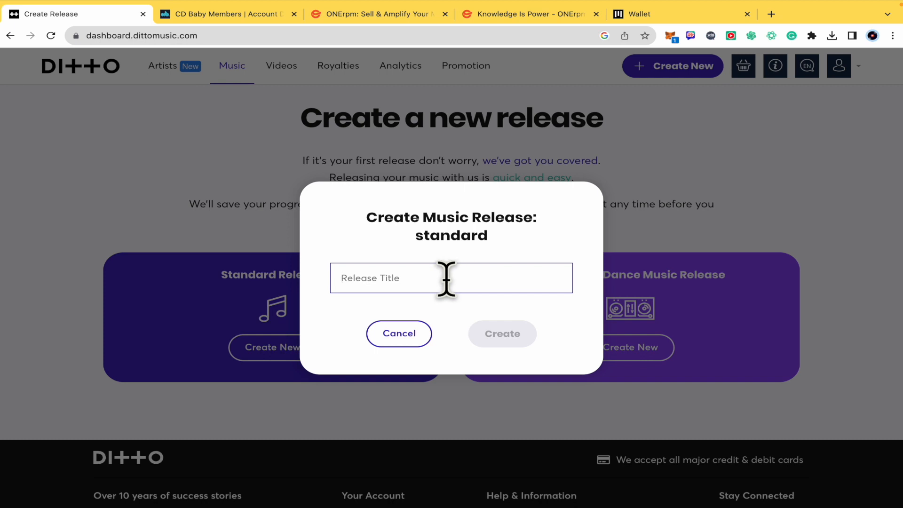
type("TEST")
left_click(502, 335)
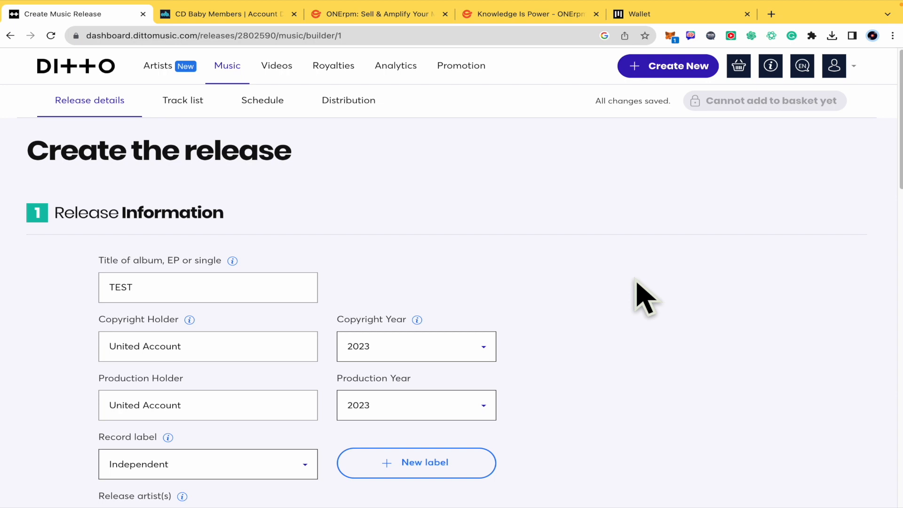
Step: Review the release information fields for title, copyright and production holders, years, record label and release artists
scroll(645, 296, "down", 2)
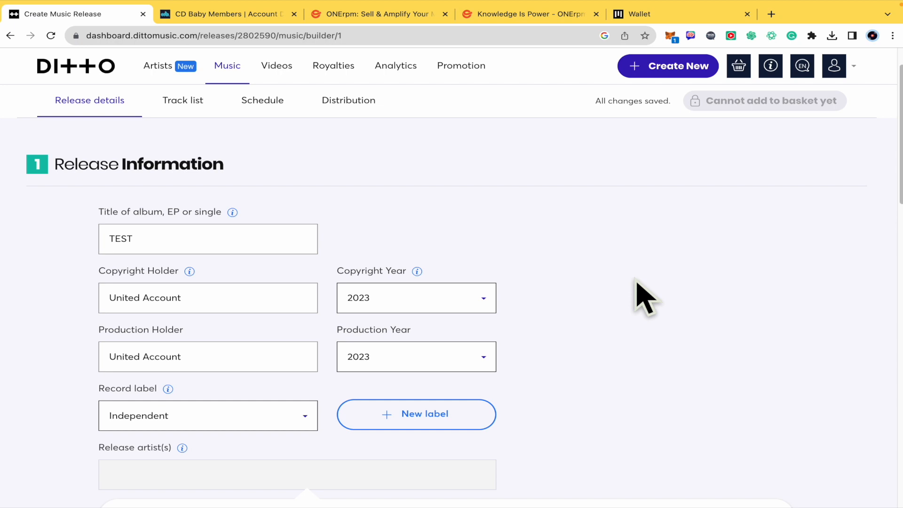
scroll(667, 277, "down", 1)
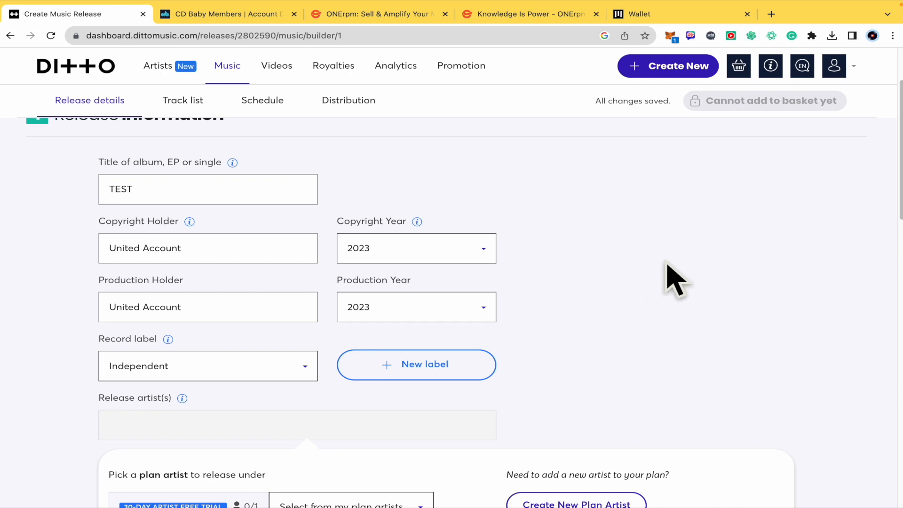
scroll(675, 281, "up", 1)
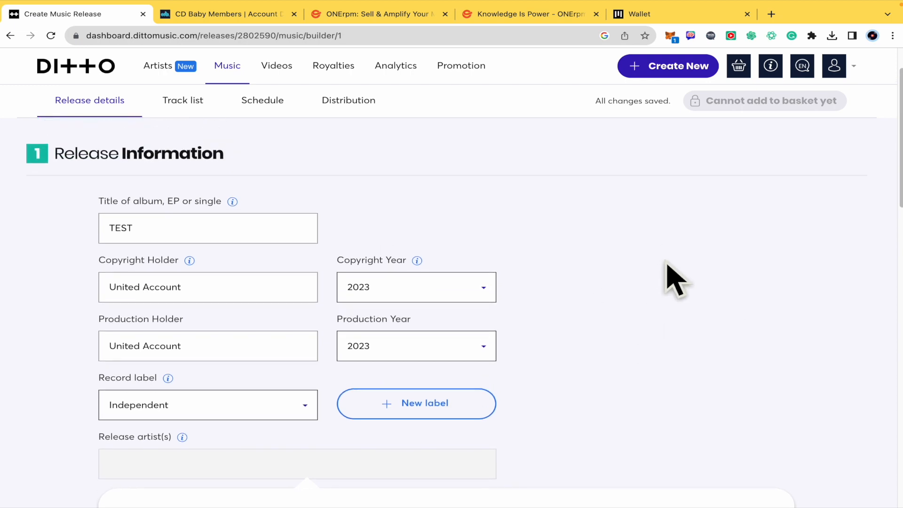
scroll(675, 281, "down", 1)
scroll(675, 281, "up", 1)
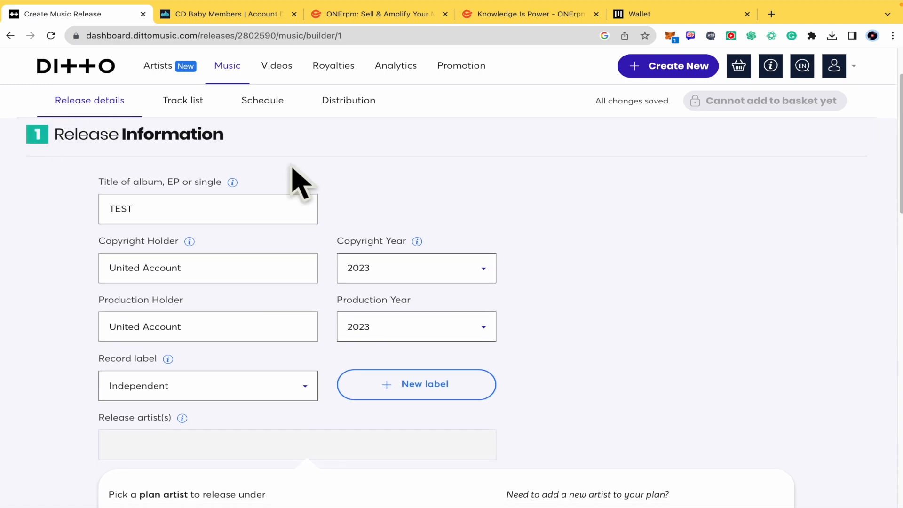
scroll(376, 201, "down", 1)
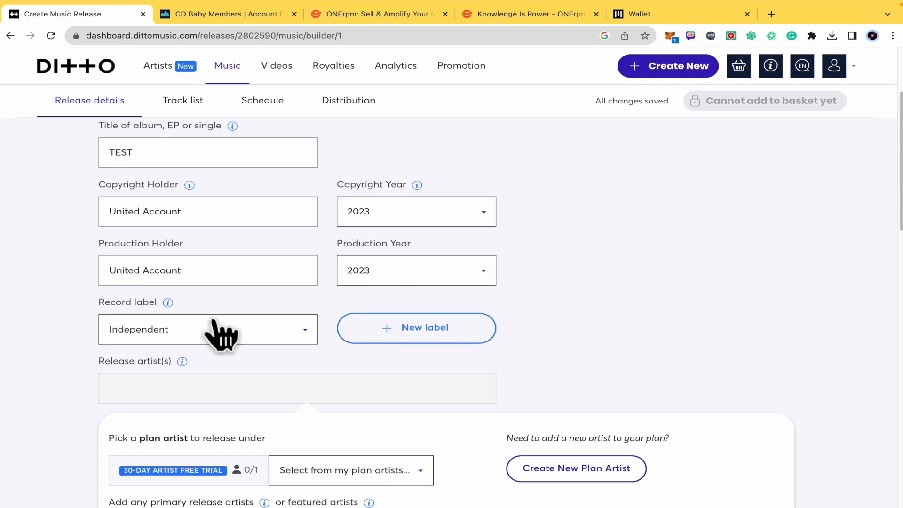
scroll(221, 334, "down", 1)
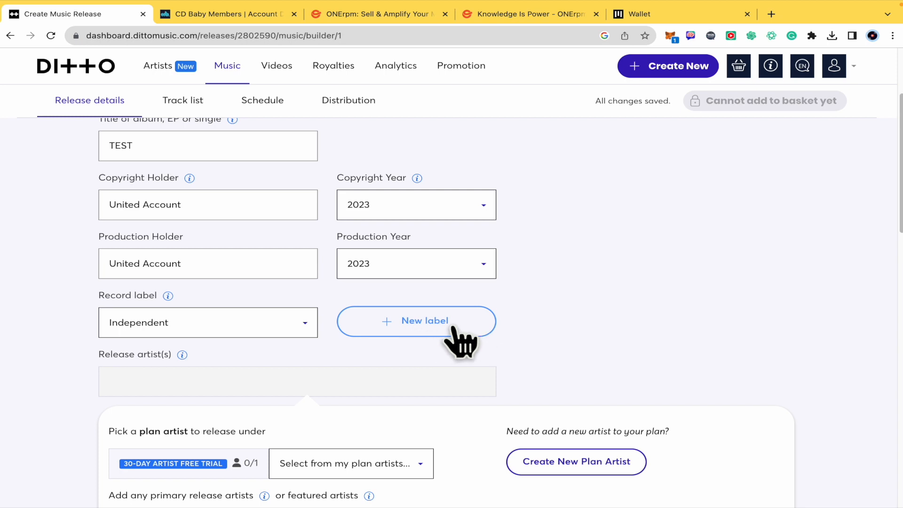
scroll(459, 338, "down", 3)
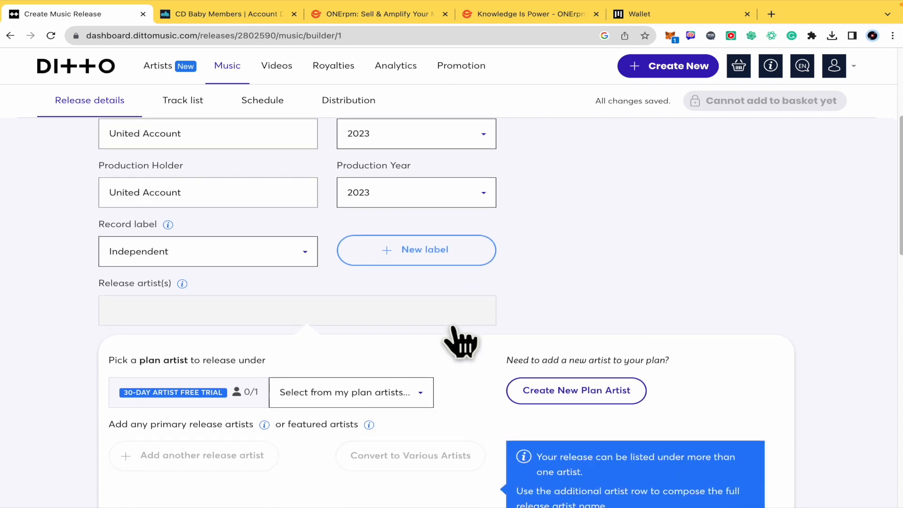
Step: Create a plan artist named TEST for the release and mark it as the artist's first ever release
scroll(460, 343, "down", 1)
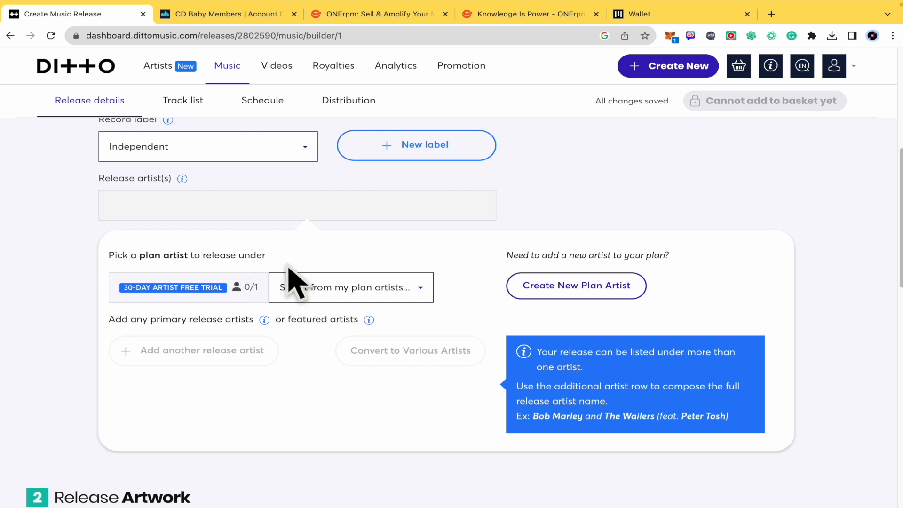
left_click(404, 286)
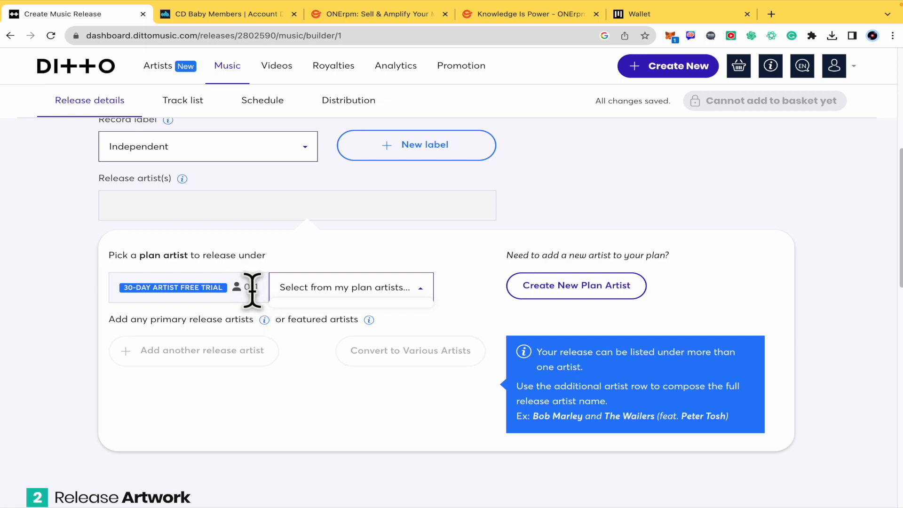
left_click(618, 290)
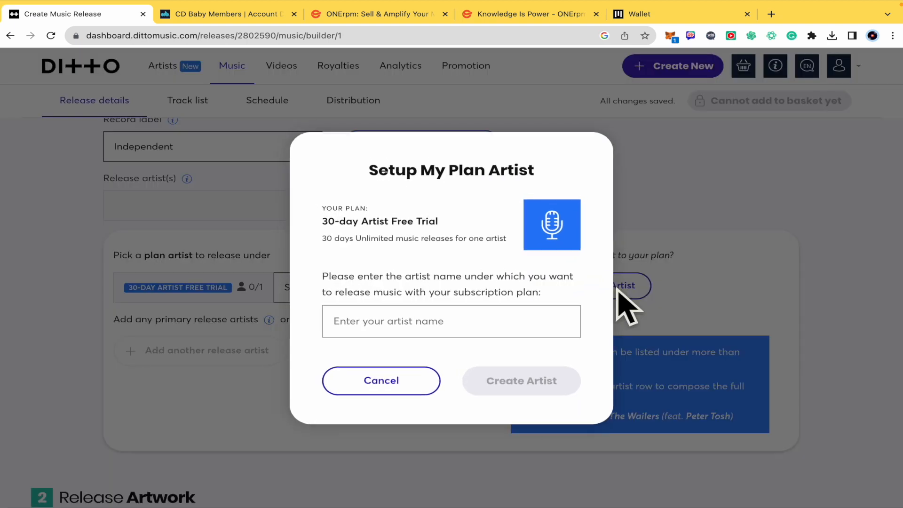
left_click(499, 328)
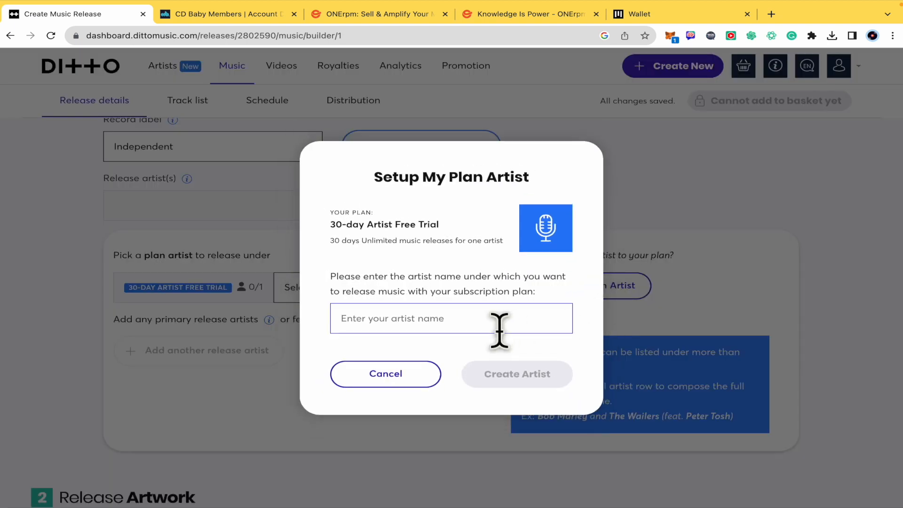
type("TEST")
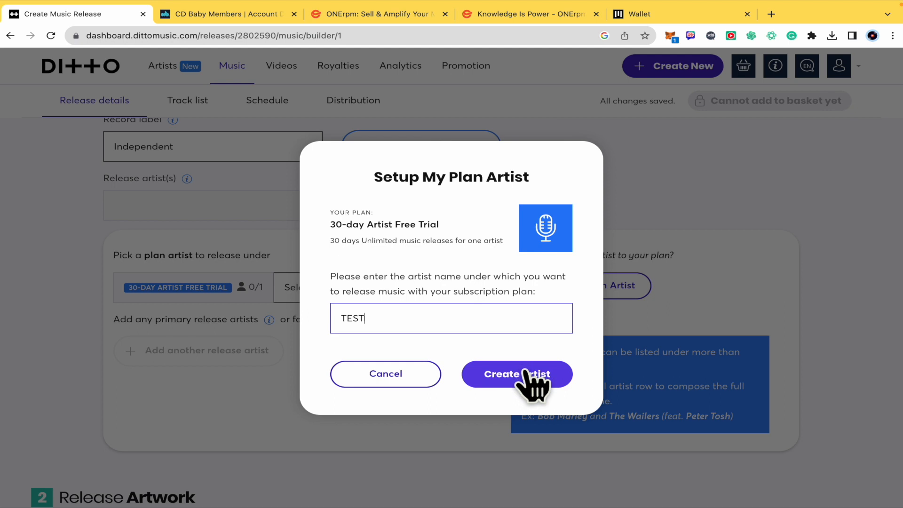
left_click(525, 372)
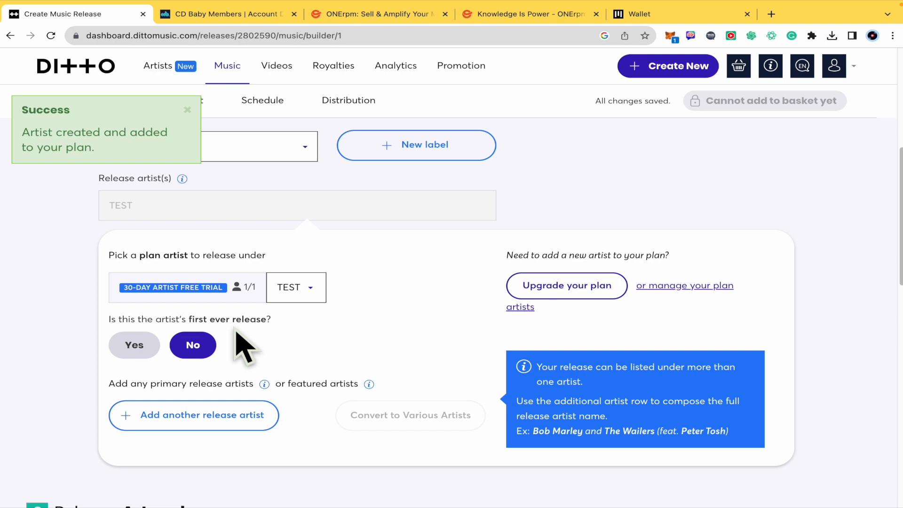
left_click(140, 346)
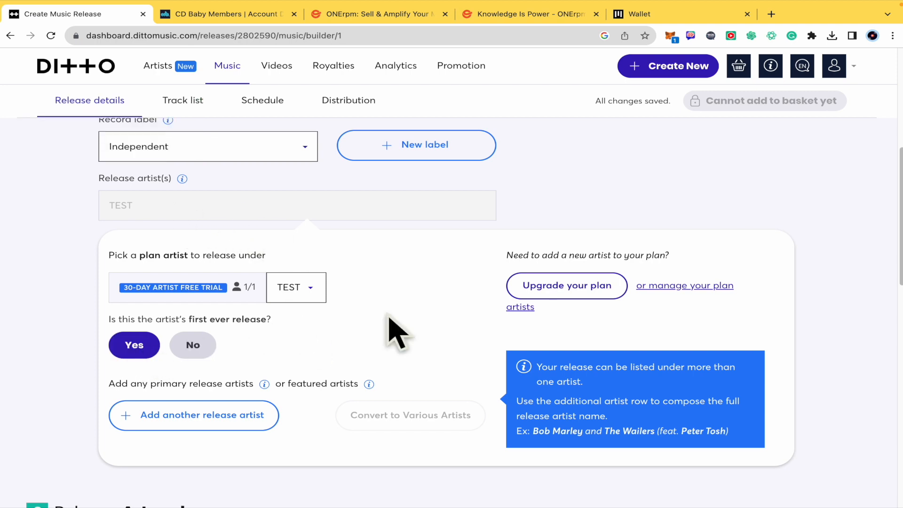
Step: Review the completed release details and examine the cover artwork requirements, including the minimum pixel dimensions
scroll(393, 324, "down", 1)
scroll(393, 324, "down", 1)
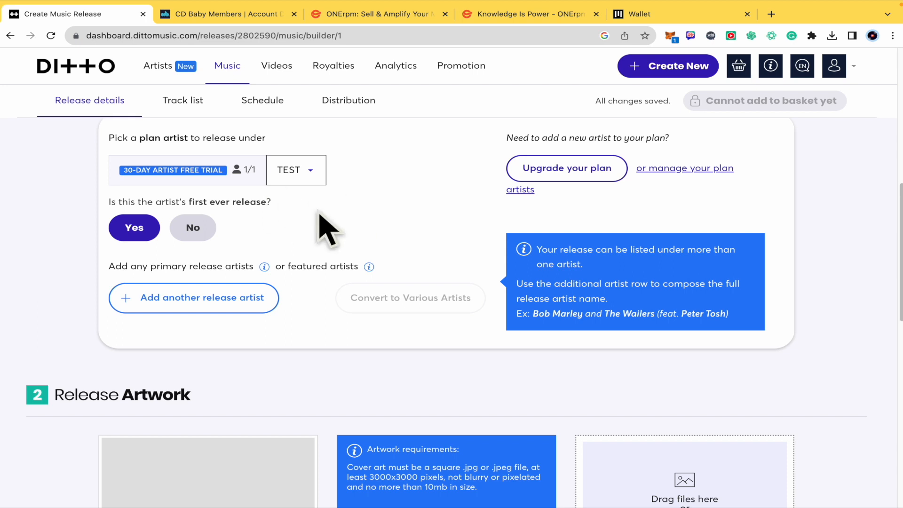
scroll(319, 213, "down", 1)
scroll(319, 213, "up", 1)
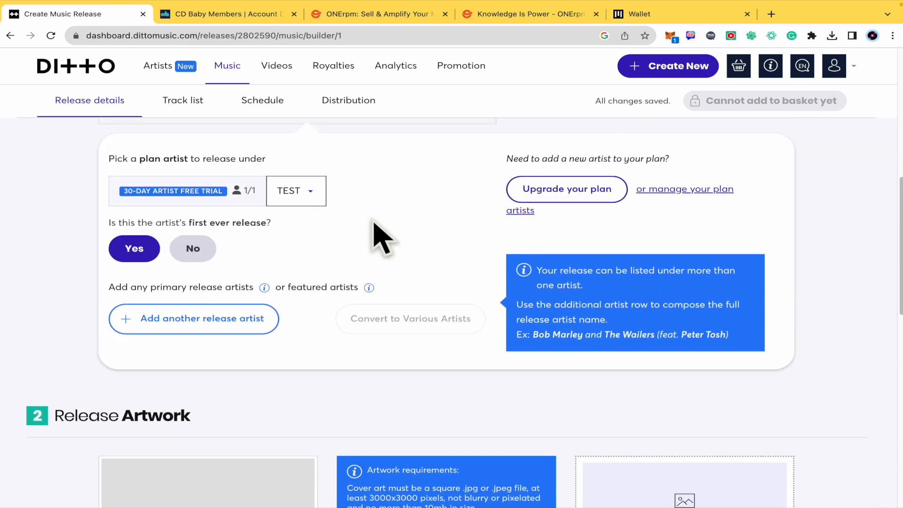
scroll(382, 237, "down", 1)
scroll(337, 397, "down", 5)
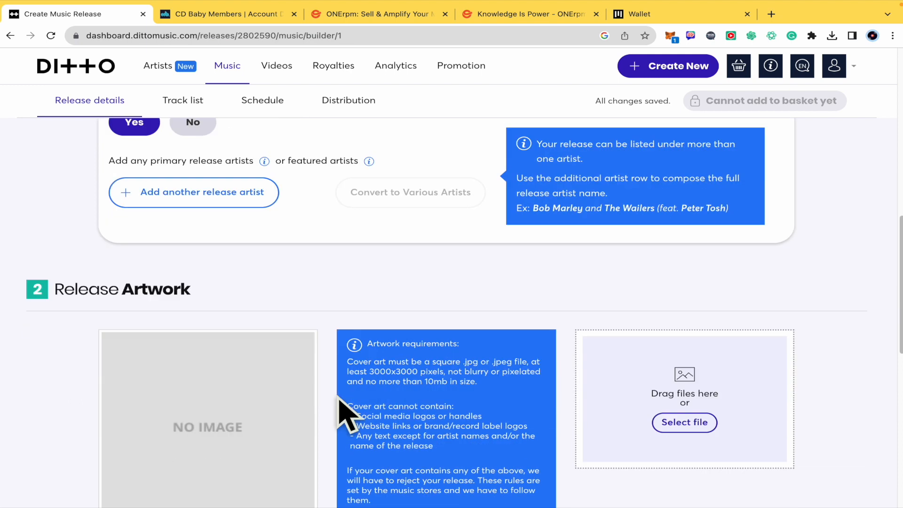
scroll(336, 397, "up", 14)
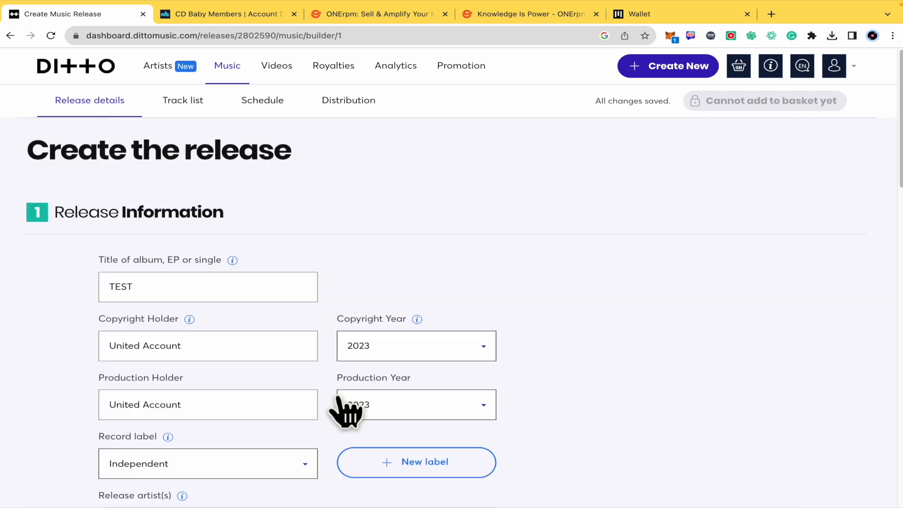
scroll(339, 400, "down", 10)
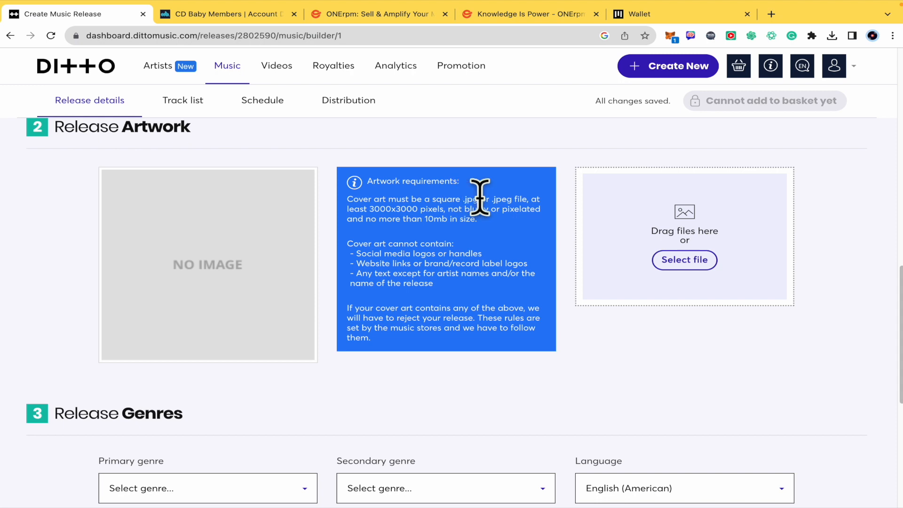
left_click_drag(369, 208, 442, 208)
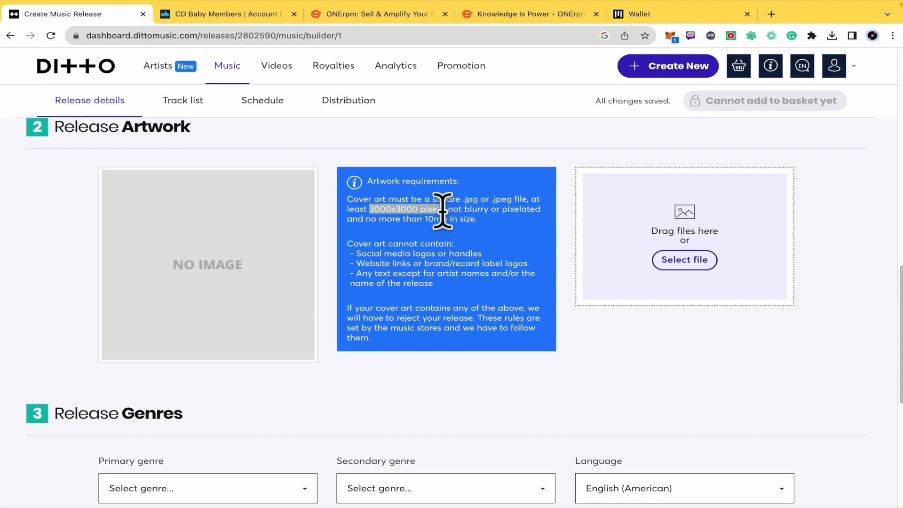
left_click(523, 242)
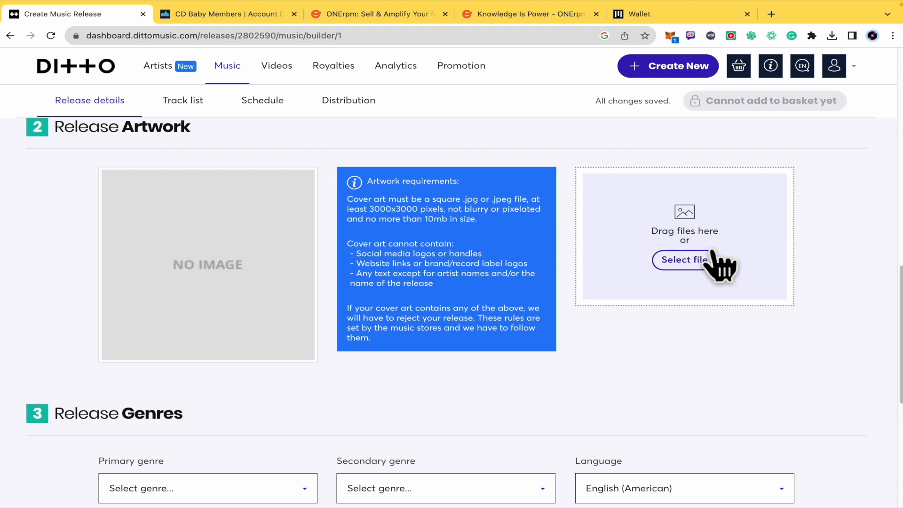
Step: Set the release's primary genre to Folk and its secondary genre to Jazz
scroll(704, 359, "down", 5)
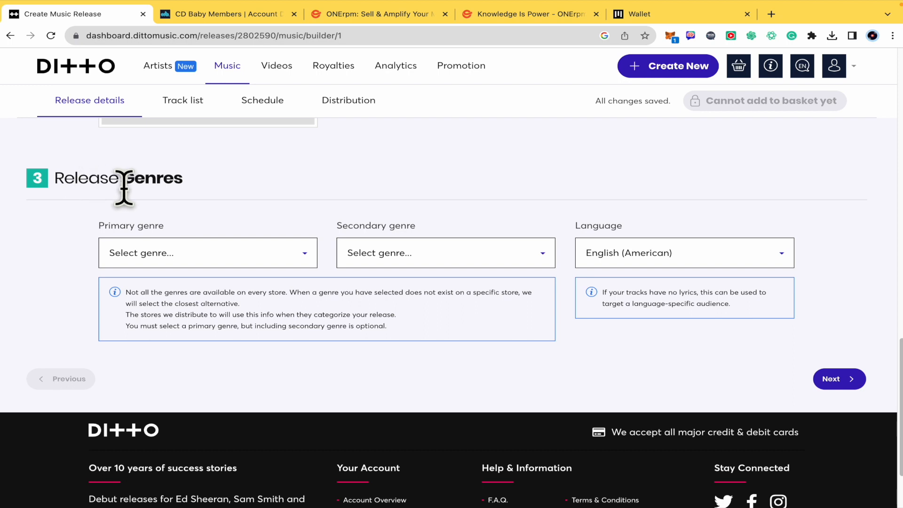
left_click(292, 264)
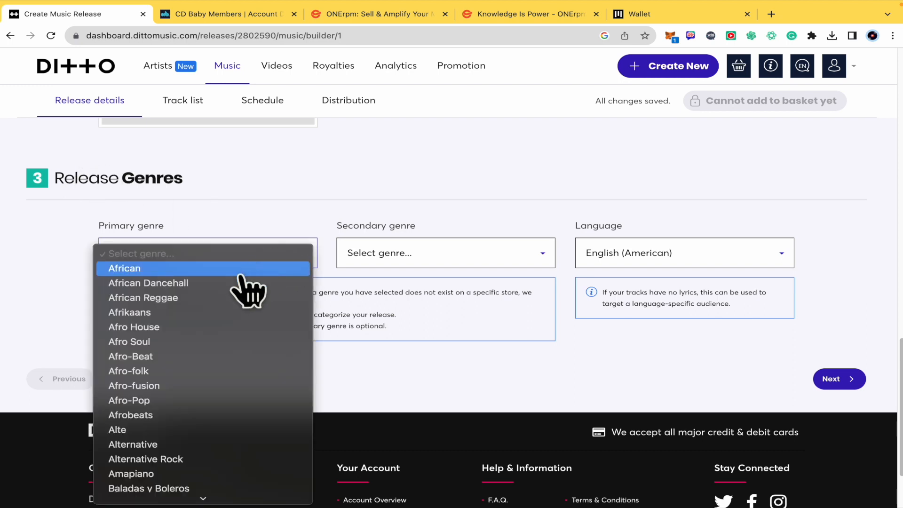
scroll(219, 410, "down", 3)
scroll(219, 411, "down", 5)
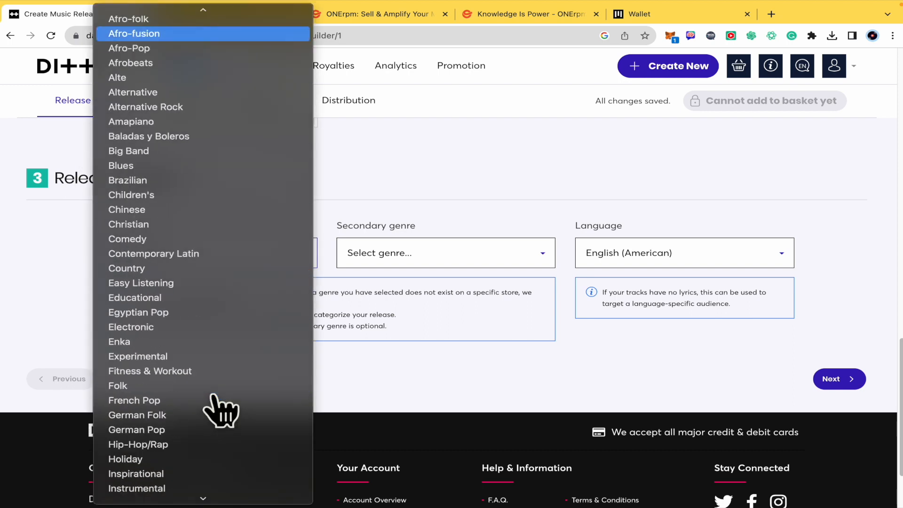
left_click(212, 387)
left_click(486, 255)
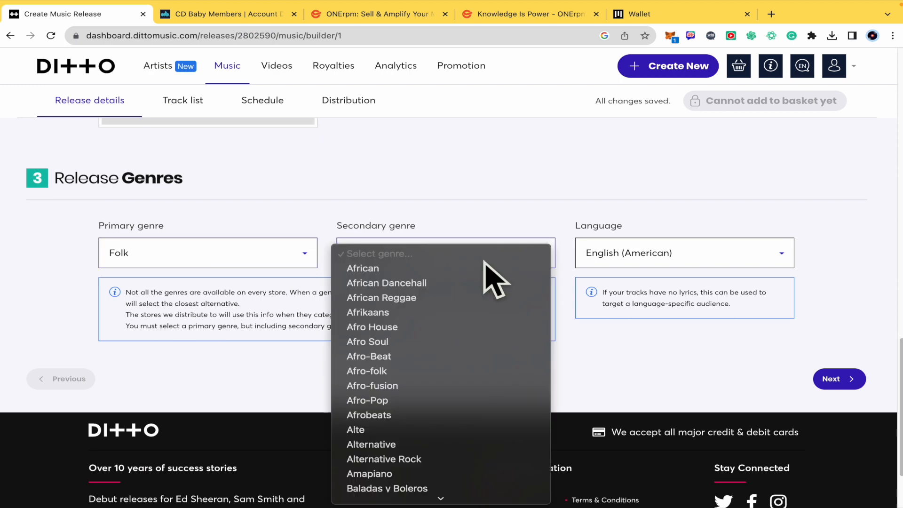
scroll(464, 418, "down", 8)
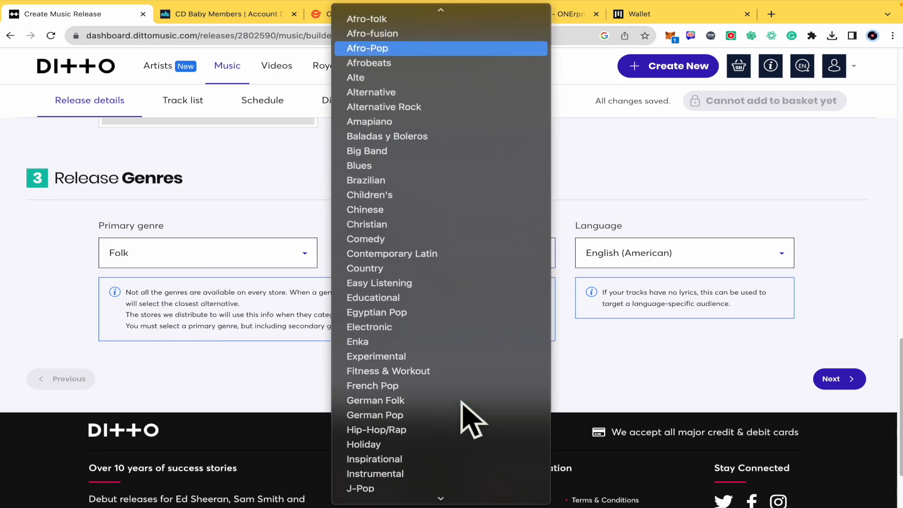
scroll(455, 340, "down", 4)
left_click(440, 327)
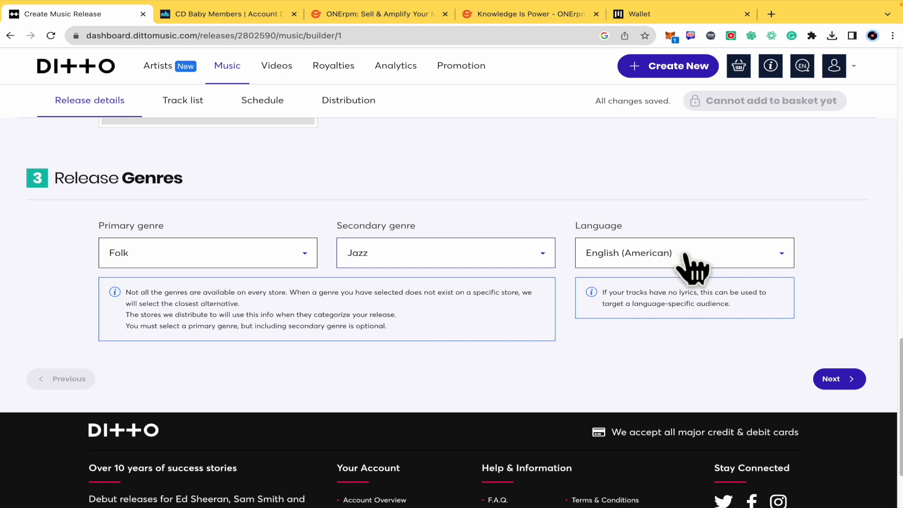
Step: Choose English (American) as the release language
left_click(685, 254)
left_click(687, 254)
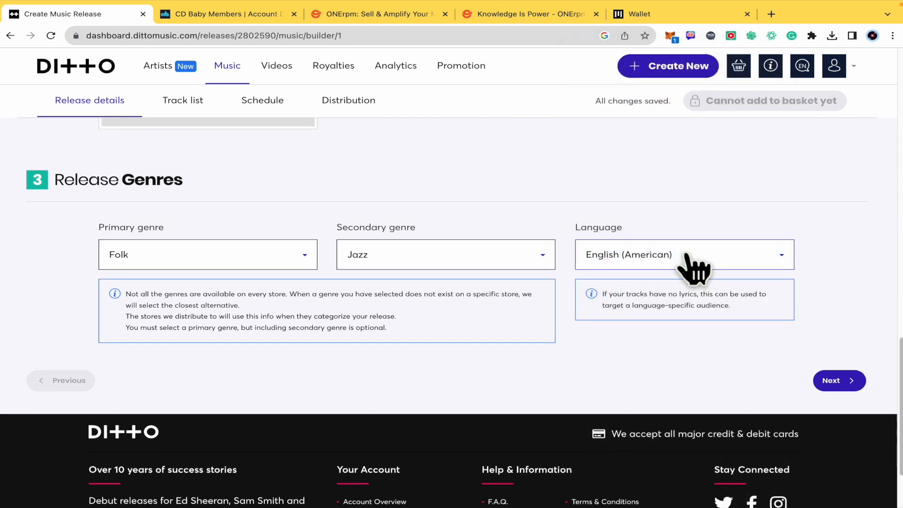
scroll(688, 256, "up", 3)
scroll(691, 256, "down", 5)
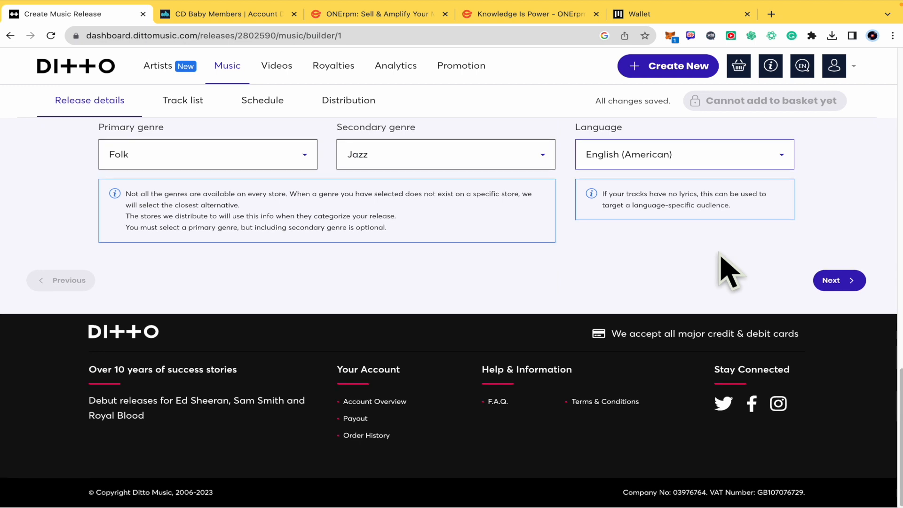
Step: Proceed to the track list stage of the release and check the music upload area and audio file requirements
left_click(842, 281)
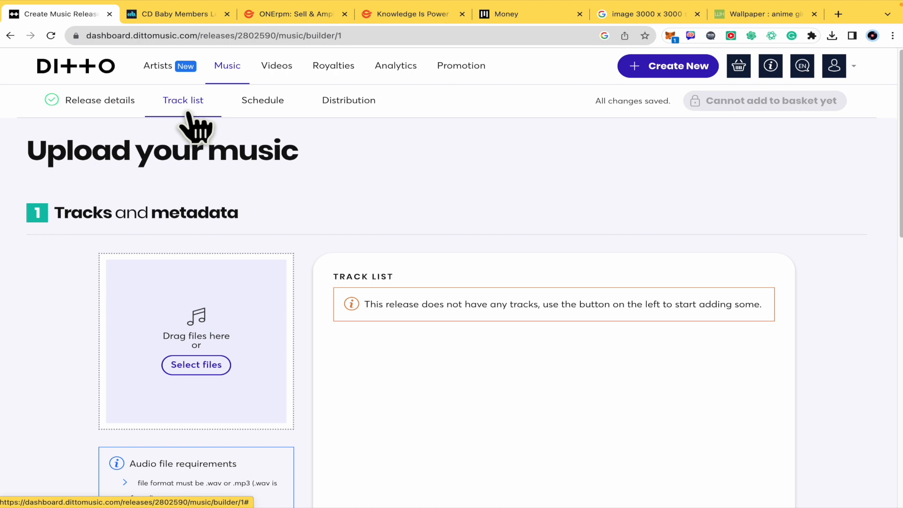
scroll(272, 261, "down", 3)
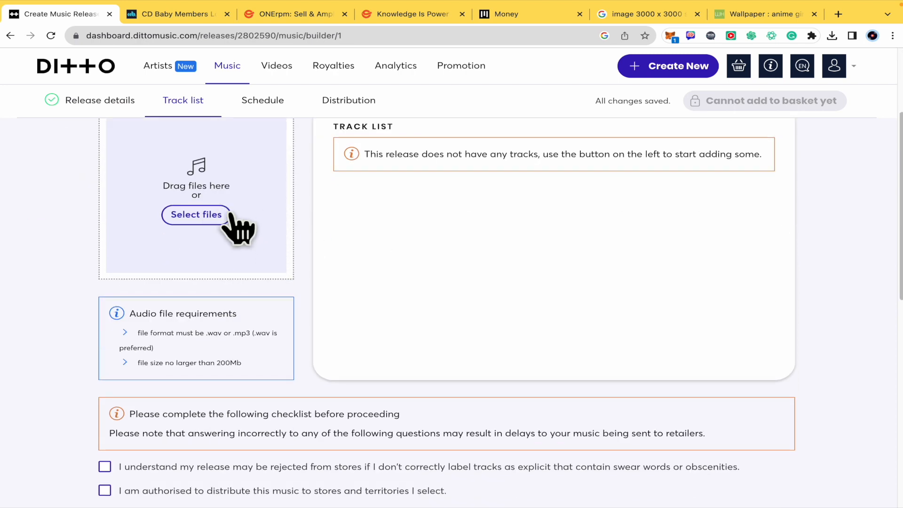
scroll(276, 243, "up", 1)
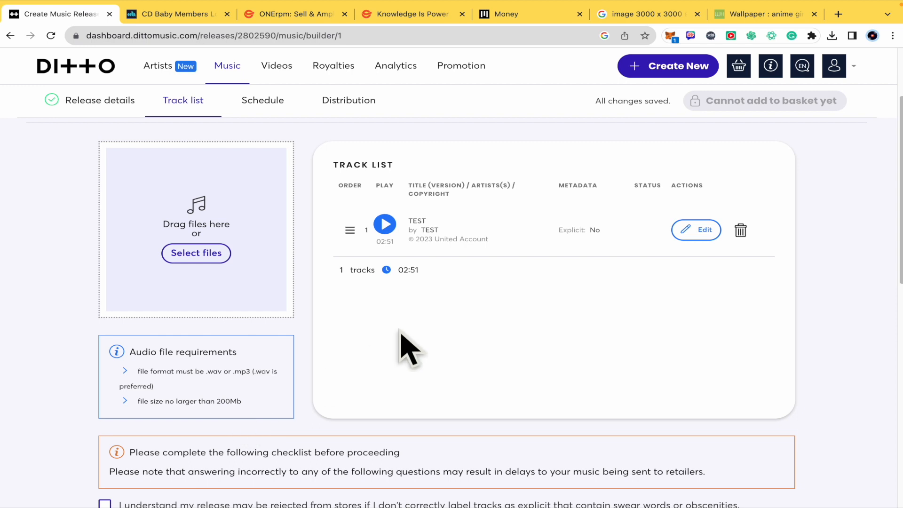
Step: Accept all three checklist statements on explicit labelling, distribution authorisation and use of other artists' names
scroll(479, 360, "down", 4)
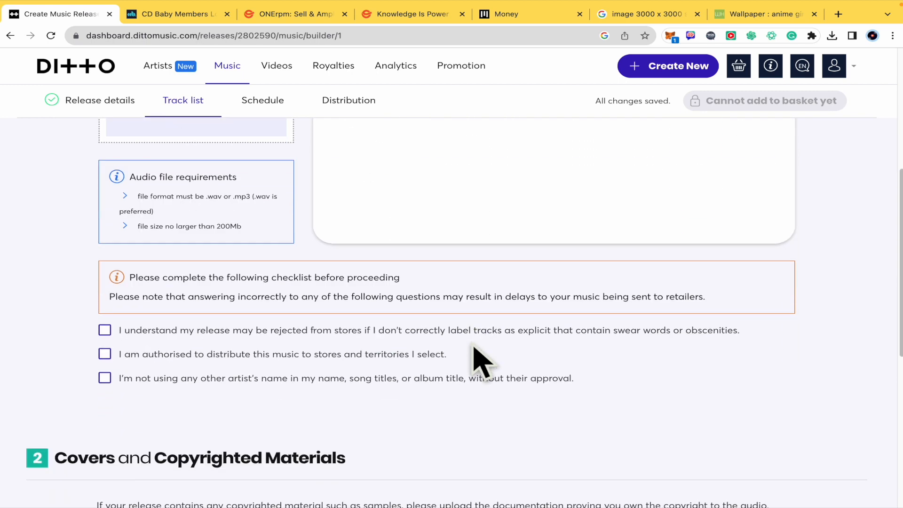
left_click(104, 379)
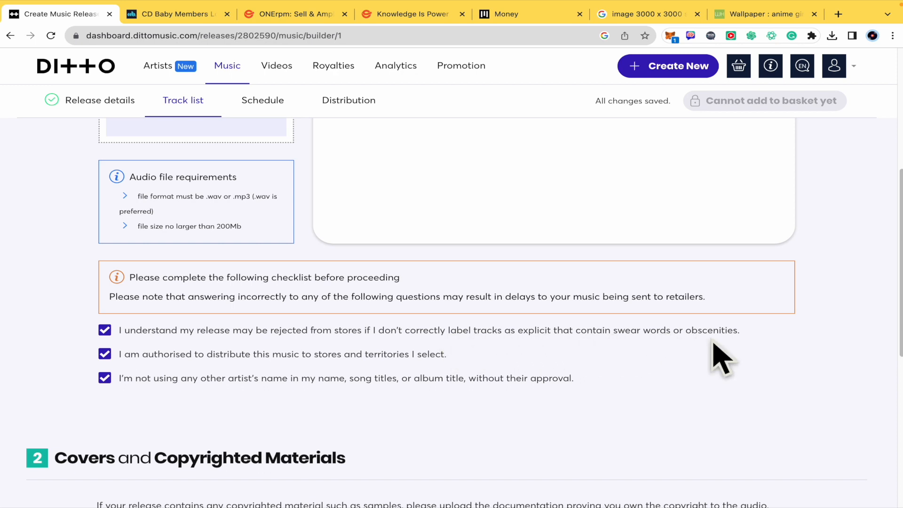
Step: Review the covers and copyrighted materials options and proceed to the Schedule stage without uploading copyright documentation
scroll(598, 406, "down", 3)
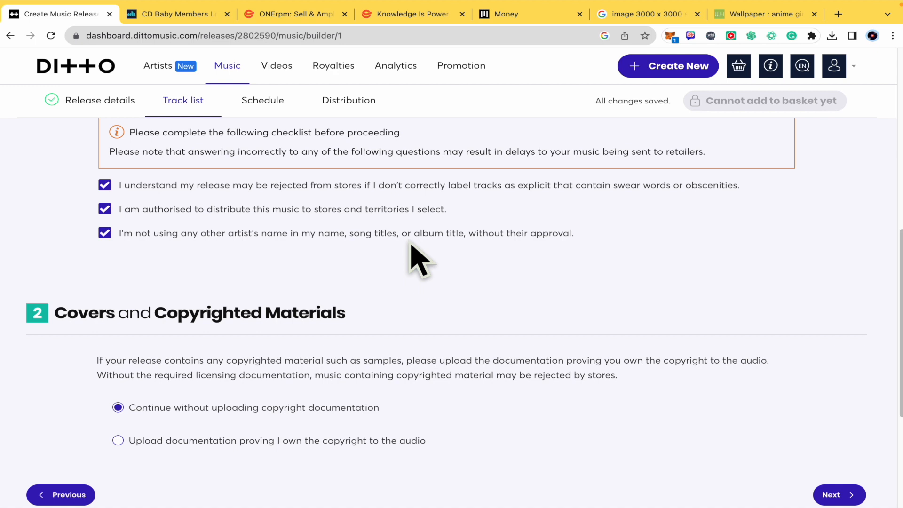
scroll(514, 258, "down", 2)
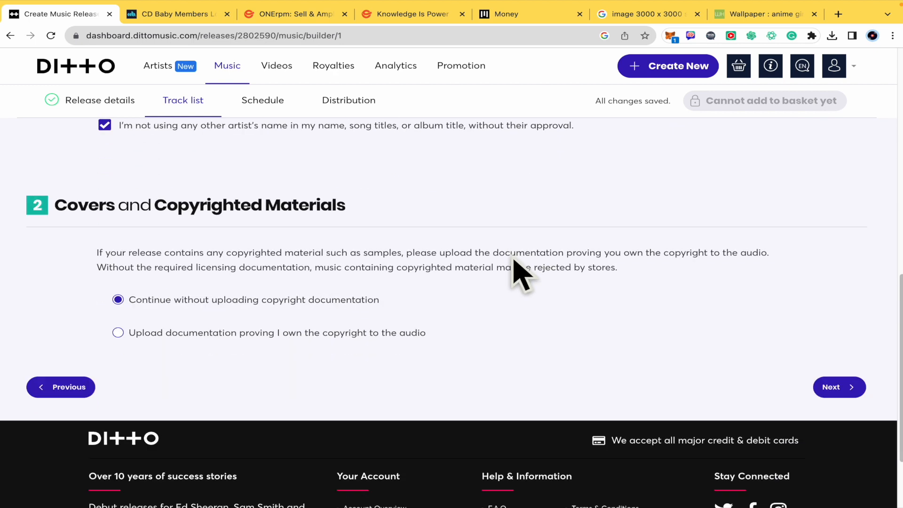
scroll(521, 274, "up", 1)
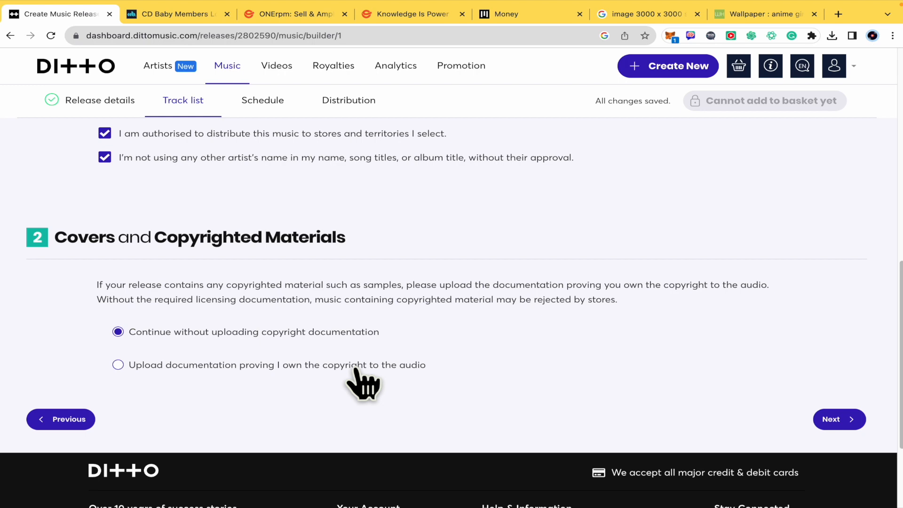
left_click(846, 420)
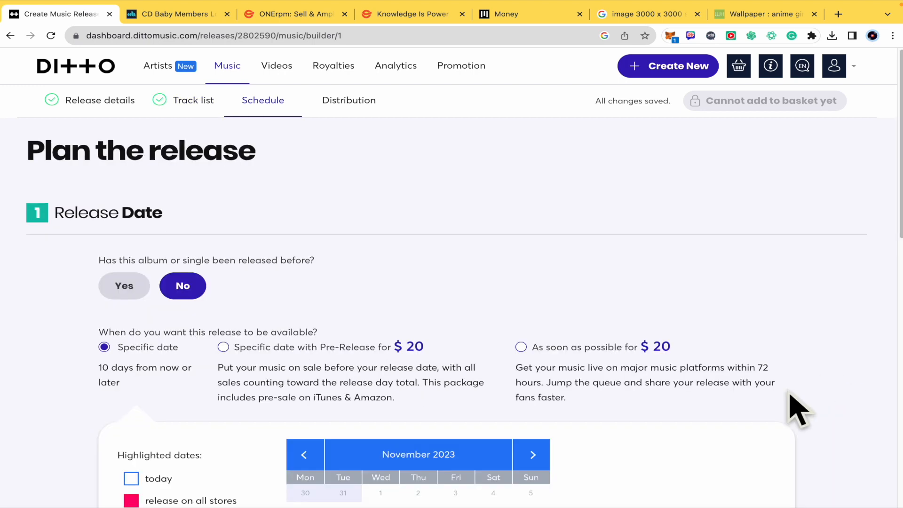
Step: Mark the release as previously released to view the original release date field, and revert the answer to No
scroll(721, 324, "down", 1)
scroll(711, 305, "up", 1)
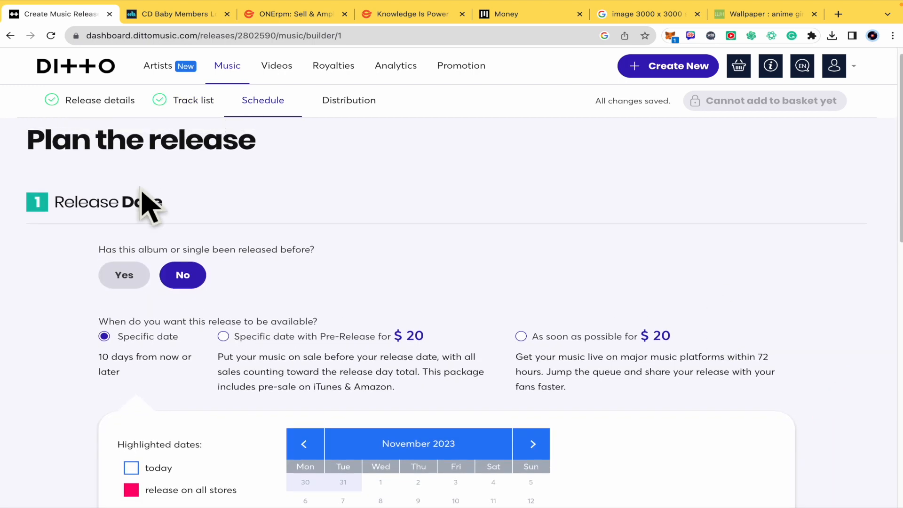
scroll(274, 223, "down", 1)
scroll(276, 226, "down", 3)
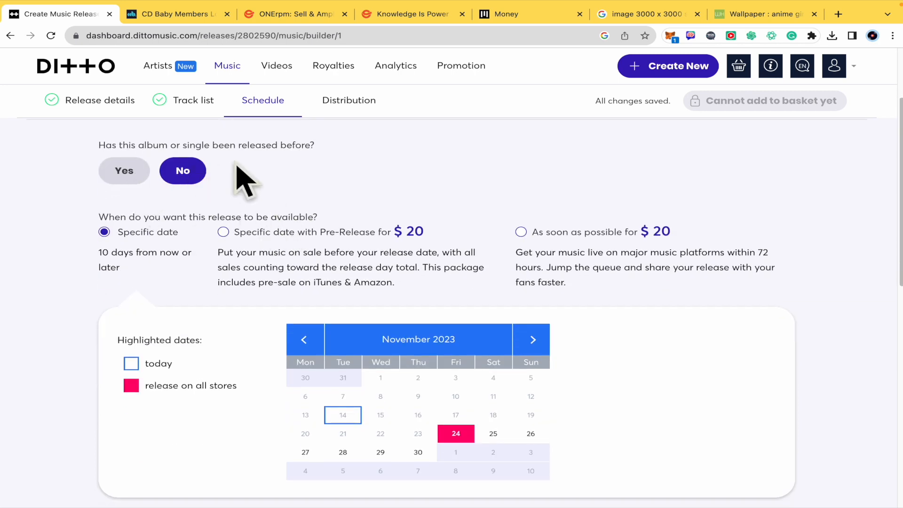
left_click(130, 180)
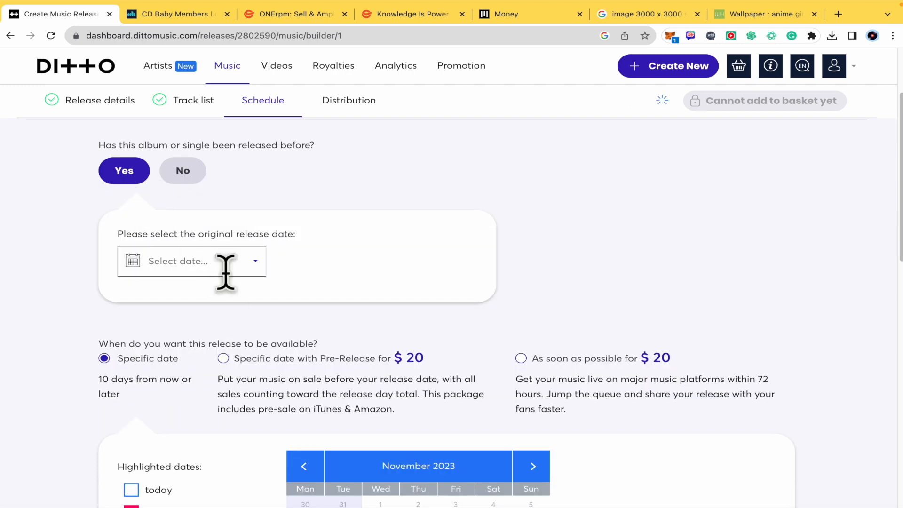
left_click(182, 174)
Step: Try the "Specific date with Pre-Release" and "As soon as possible" availability options for the release
scroll(222, 275, "down", 1)
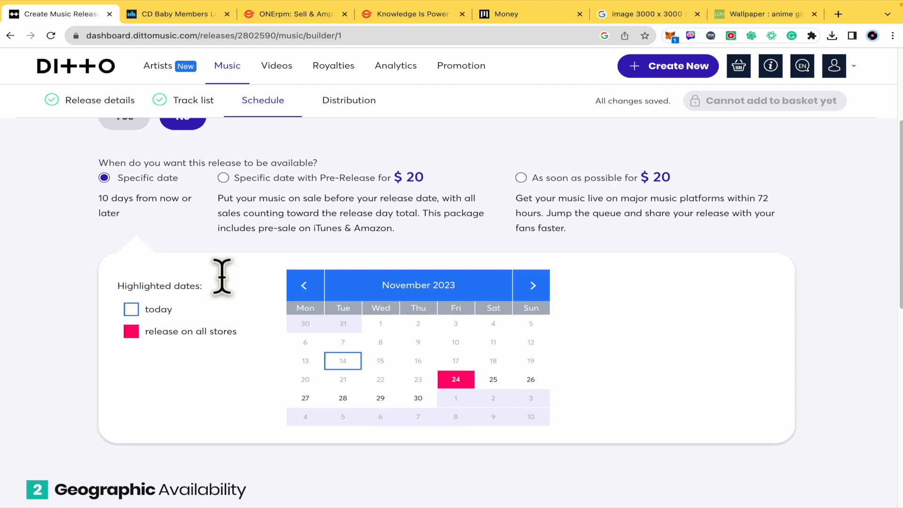
left_click_drag(99, 149, 336, 152)
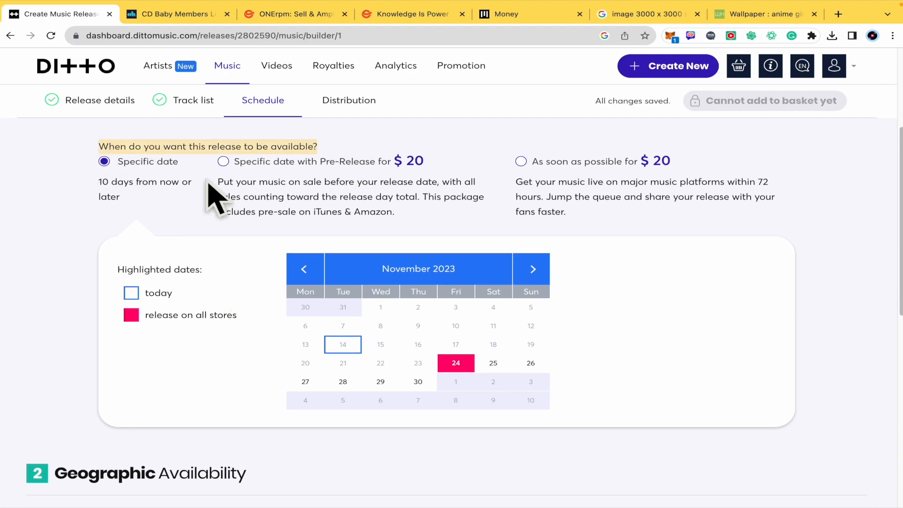
left_click(100, 185)
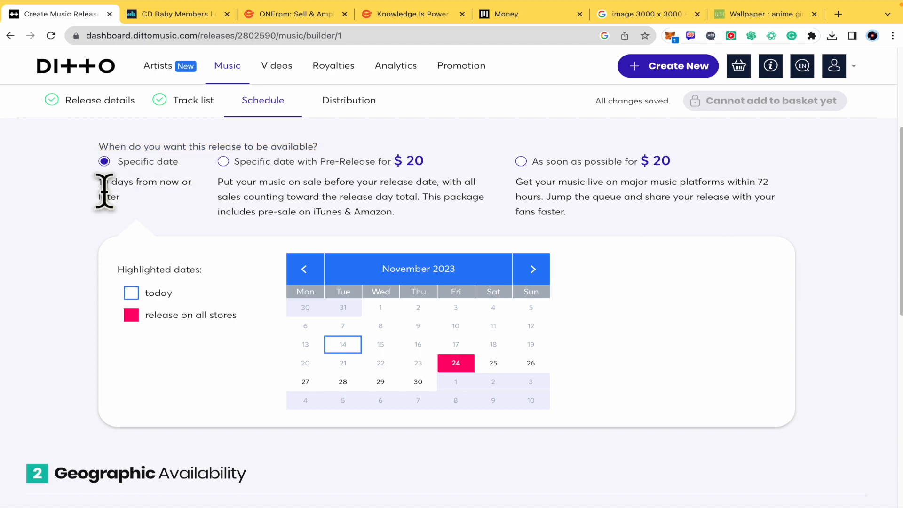
left_click(242, 200)
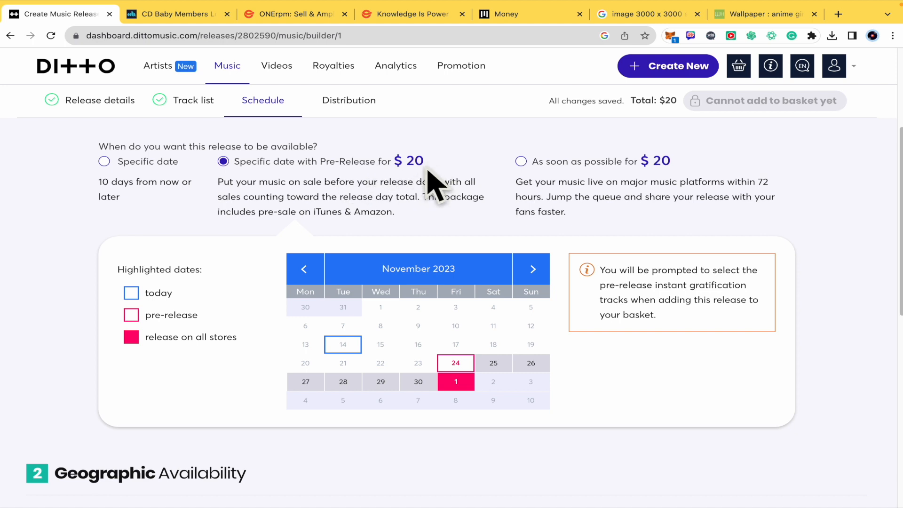
left_click(549, 165)
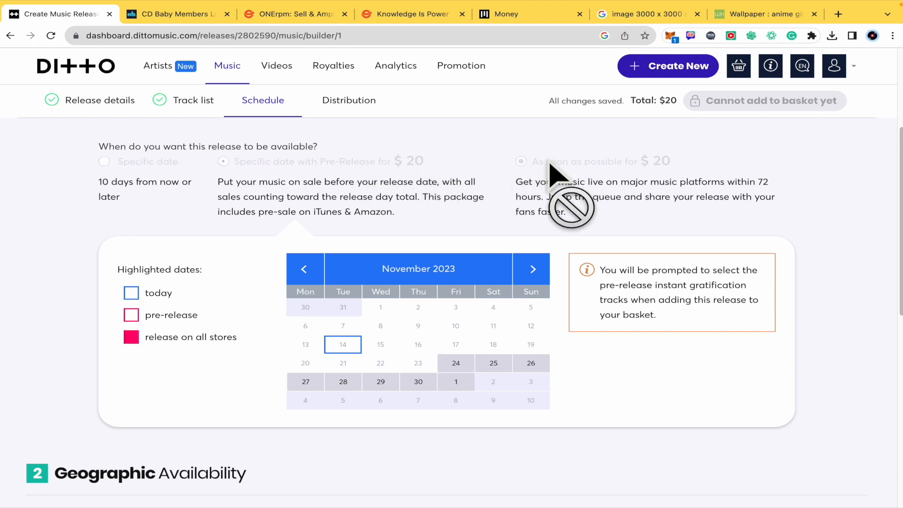
Step: Choose the Specific date availability option and set the release date to 30 November 2023
left_click(104, 161)
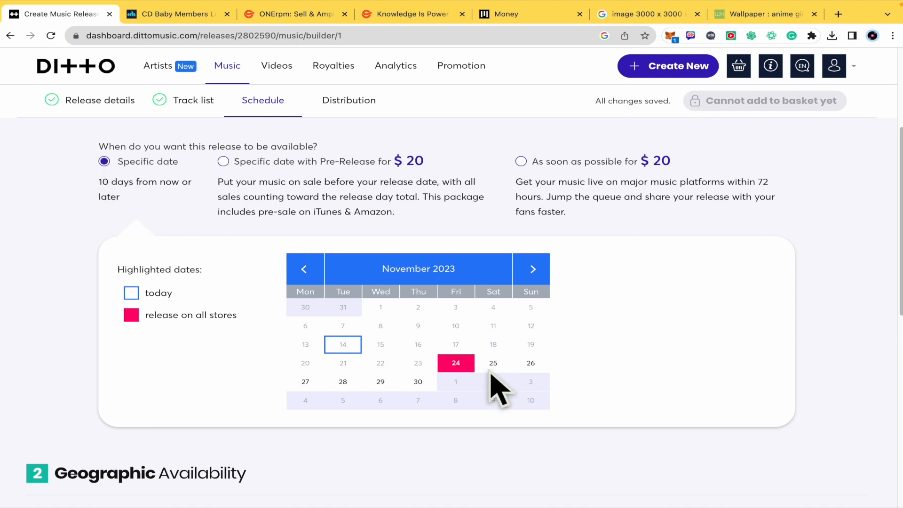
left_click(418, 382)
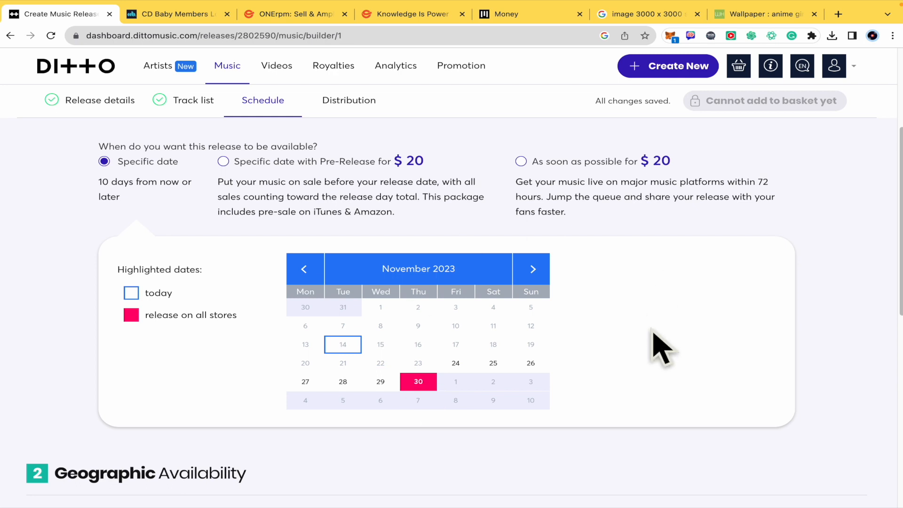
Step: Review the geographic availability and chart registration questions, leave both at No, and proceed to the Distribution stage
scroll(661, 348, "down", 3)
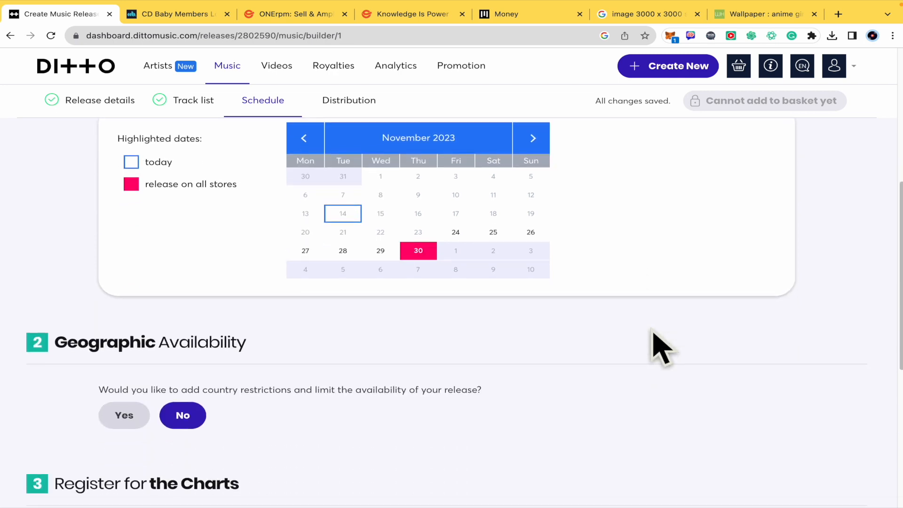
scroll(654, 348, "down", 2)
scroll(278, 324, "down", 2)
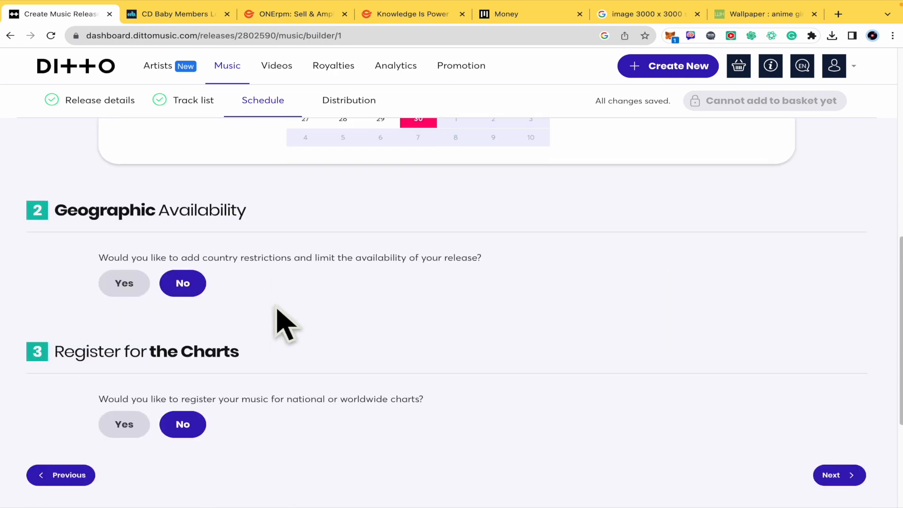
scroll(283, 324, "down", 2)
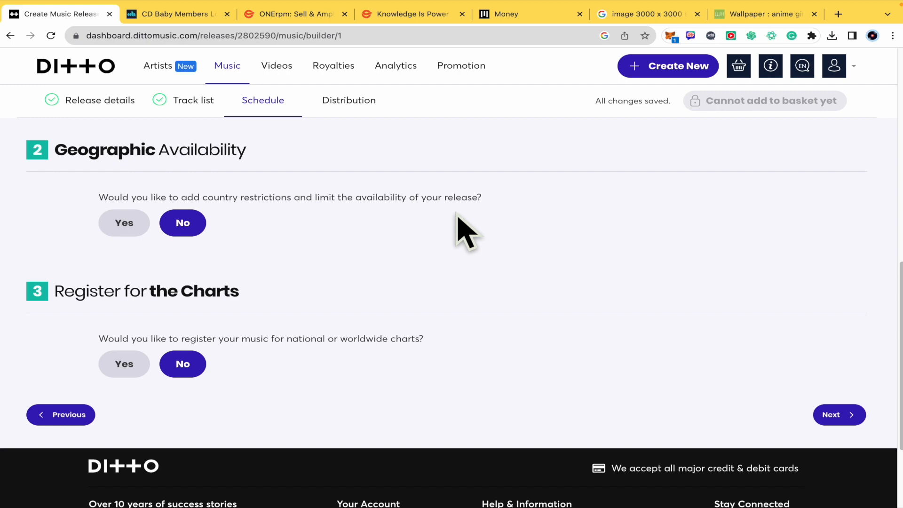
scroll(282, 302, "down", 2)
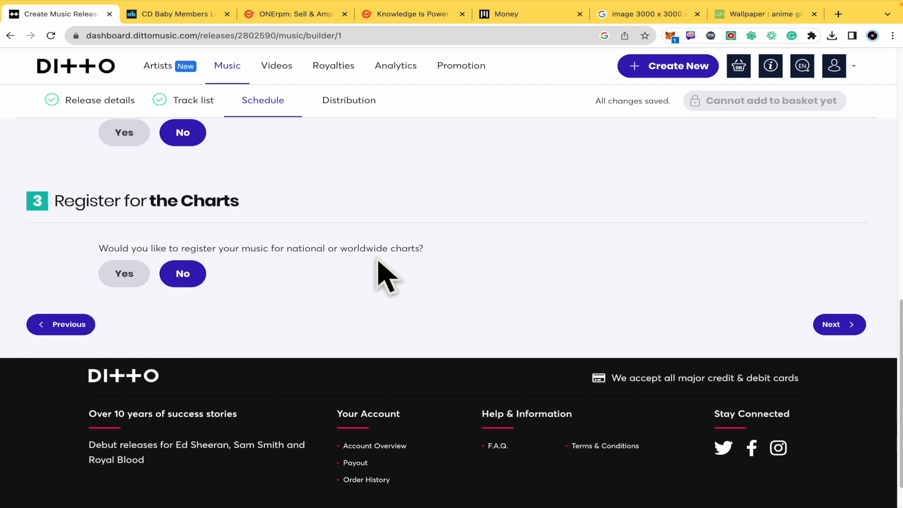
left_click(852, 324)
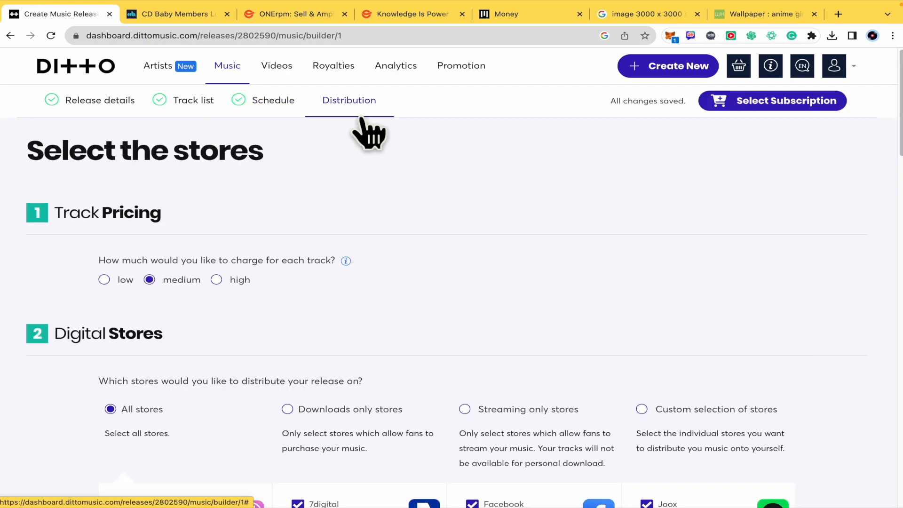
Step: Set the price charged for each track to low
scroll(413, 226, "down", 2)
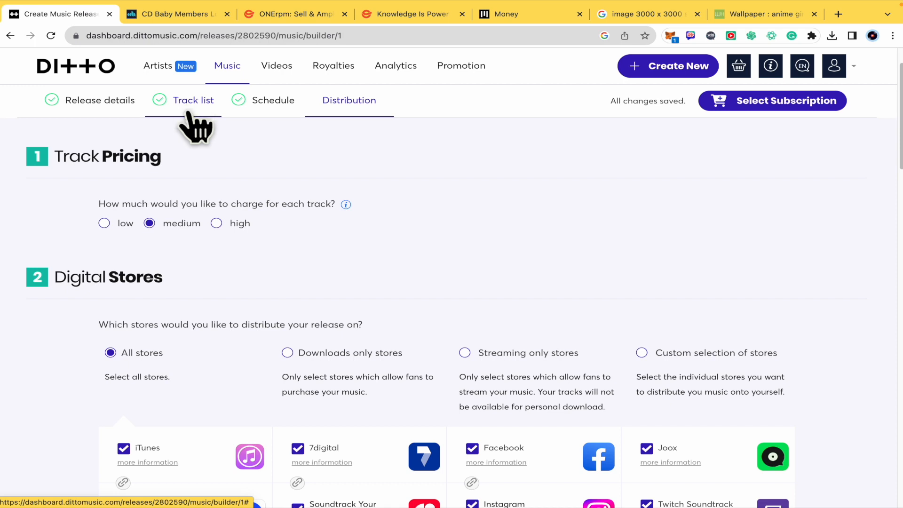
scroll(287, 242, "down", 2)
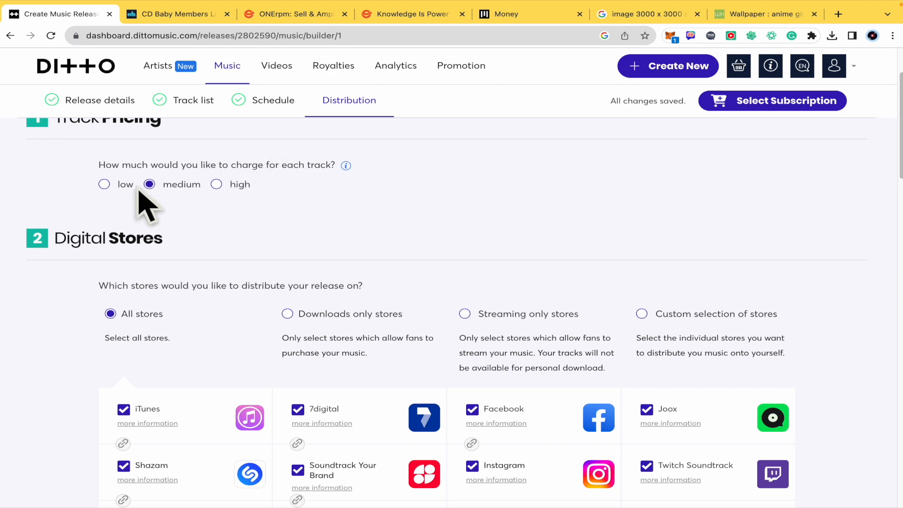
scroll(339, 203, "down", 3)
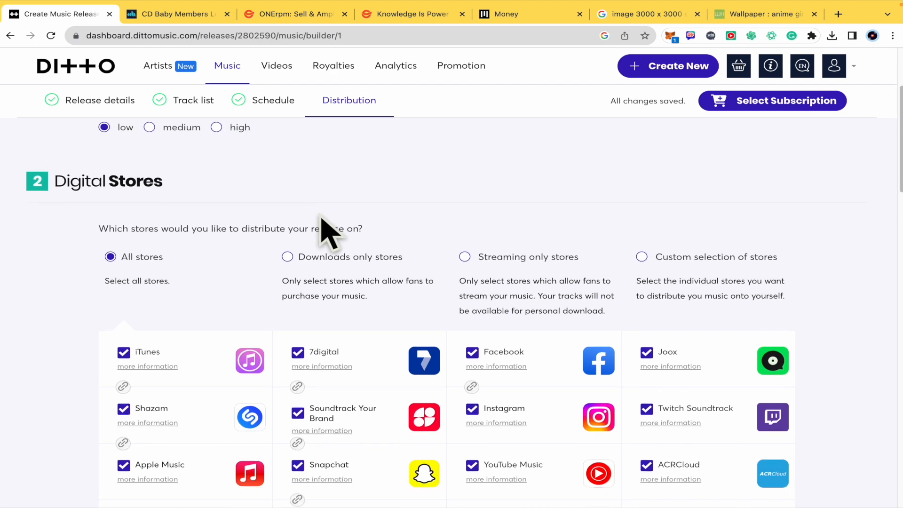
Step: Examine the digital store distribution options, the full list of stores and the setting for future and upcoming stores
scroll(70, 300, "down", 2)
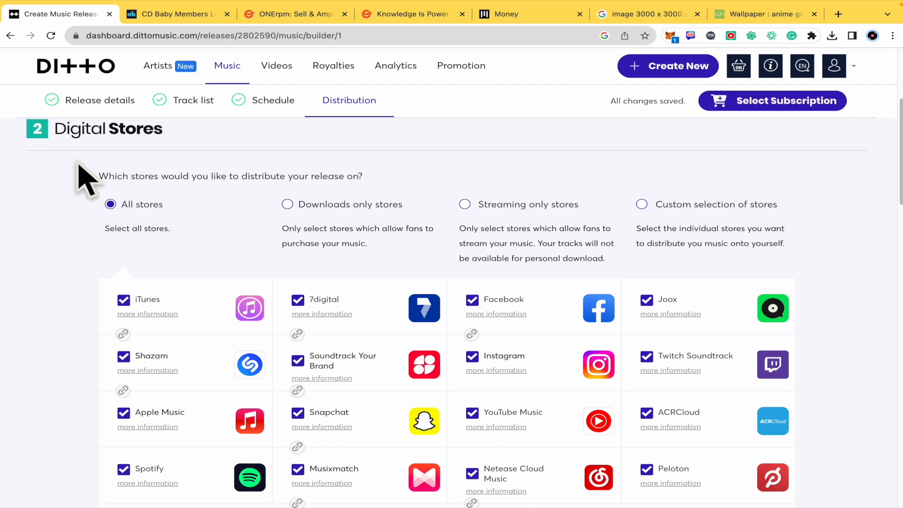
scroll(77, 240, "down", 2)
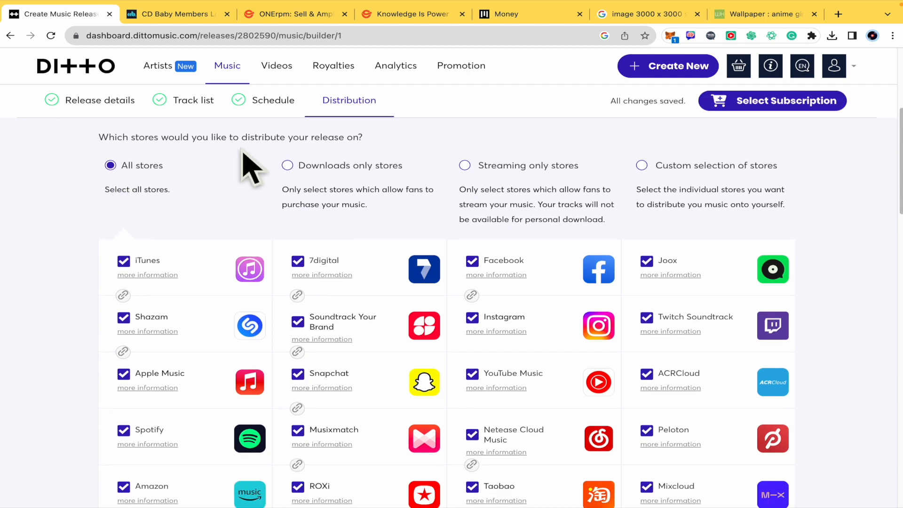
scroll(447, 185, "down", 3)
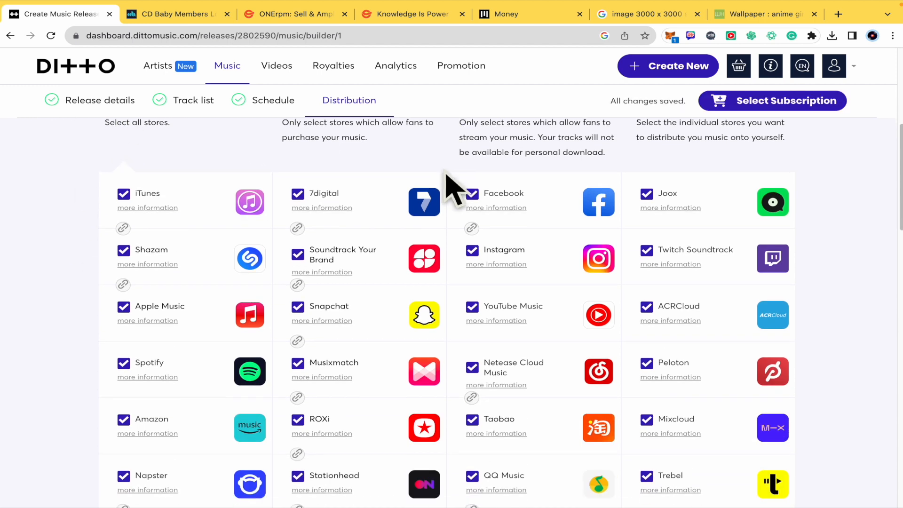
scroll(453, 268, "down", 5)
scroll(461, 376, "down", 7)
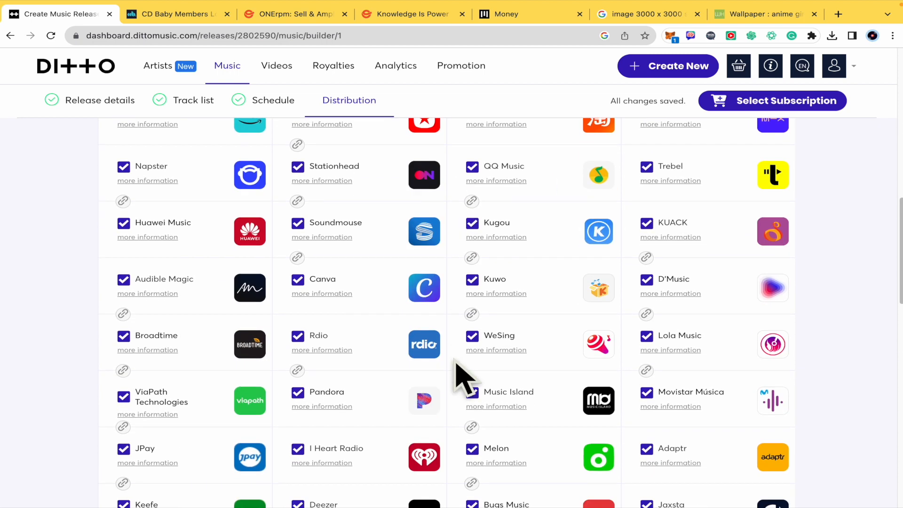
scroll(461, 377, "down", 9)
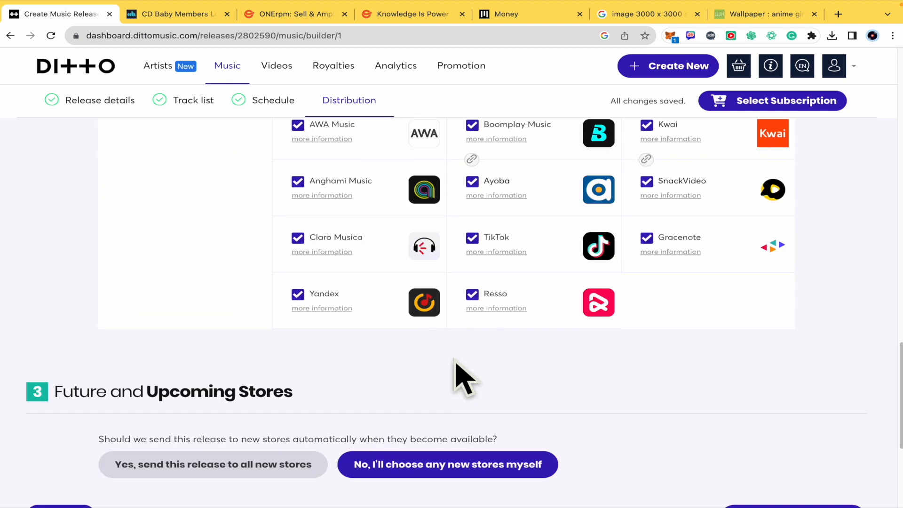
scroll(461, 377, "up", 14)
scroll(463, 376, "up", 8)
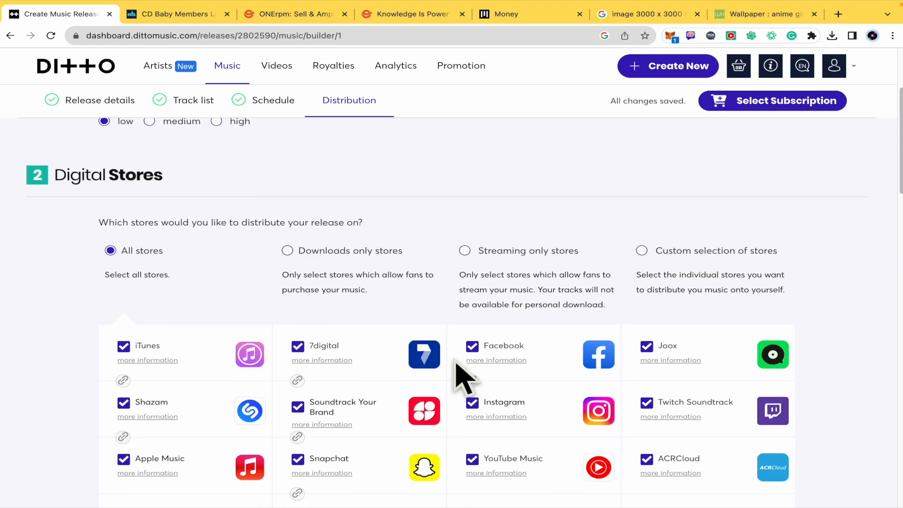
scroll(463, 376, "down", 2)
scroll(461, 374, "down", 3)
scroll(459, 373, "up", 4)
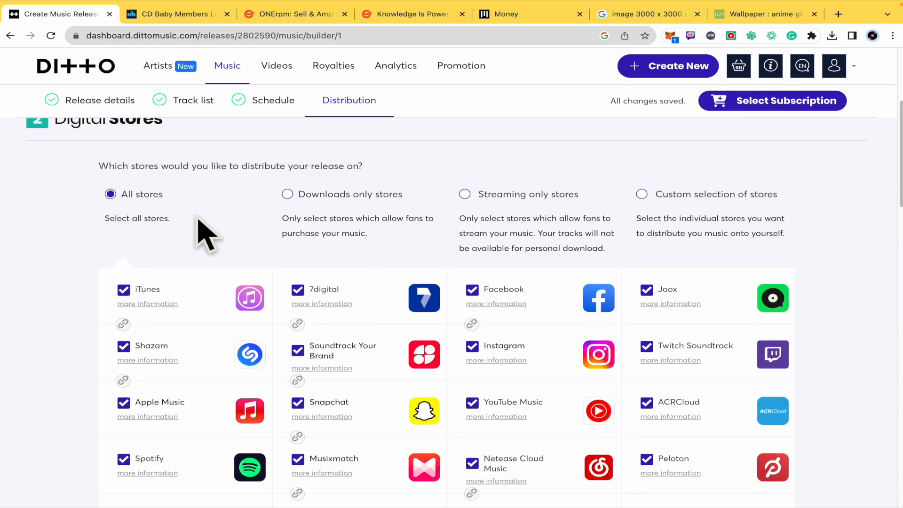
Step: Switch the digital stores to a custom selection and include Twitch Soundtrack
left_click(470, 196)
left_click(674, 199)
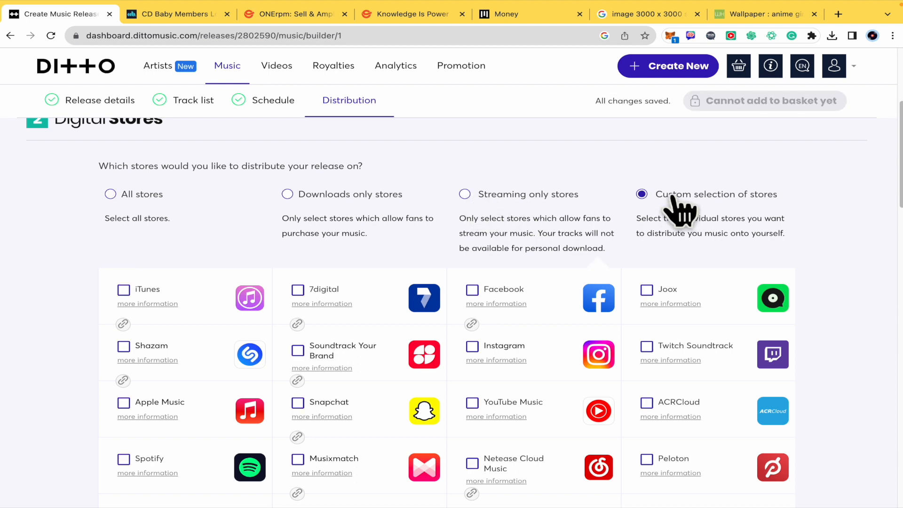
scroll(856, 272, "down", 2)
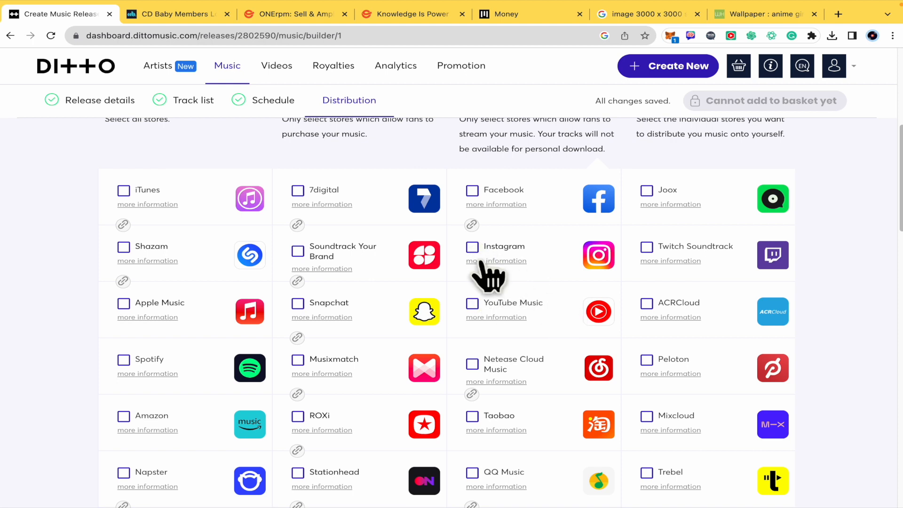
left_click(647, 248)
scroll(672, 365, "down", 4)
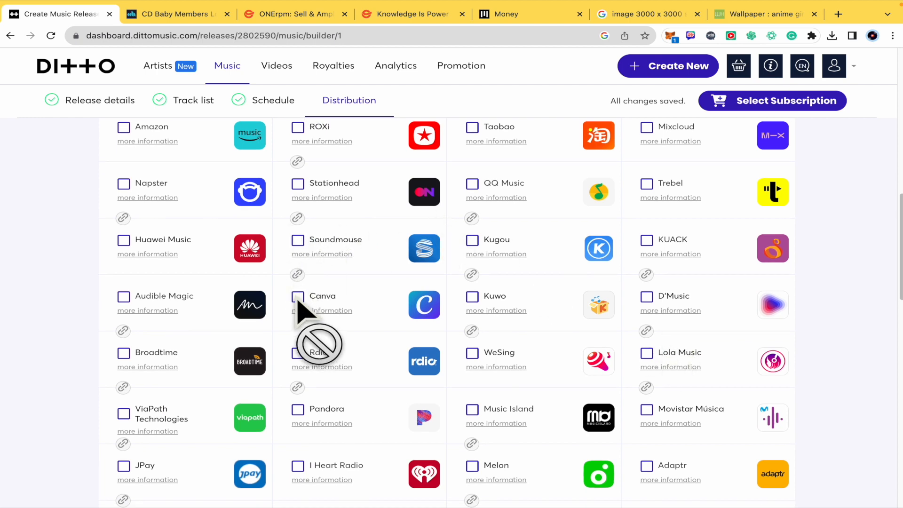
scroll(300, 304, "up", 8)
scroll(517, 253, "up", 1)
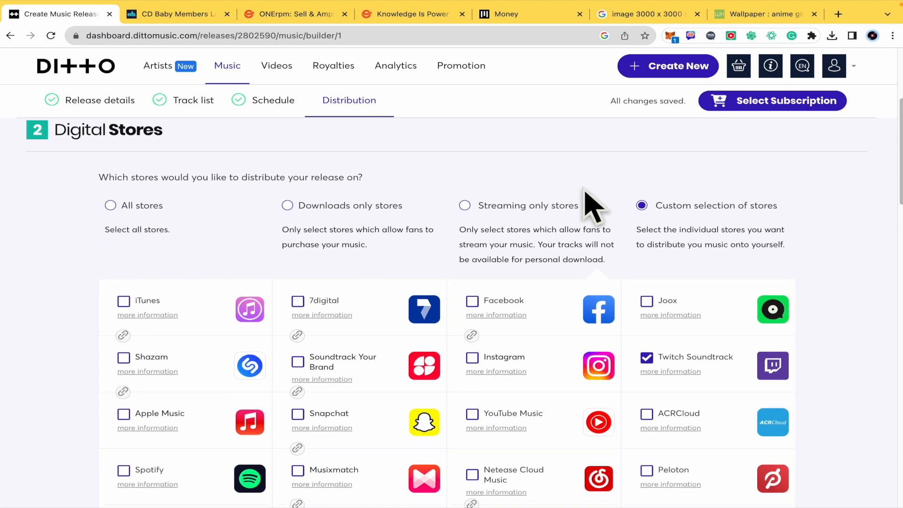
Step: Switch the digital stores to streaming only and look through the stores this option includes
left_click(465, 206)
scroll(554, 238, "down", 4)
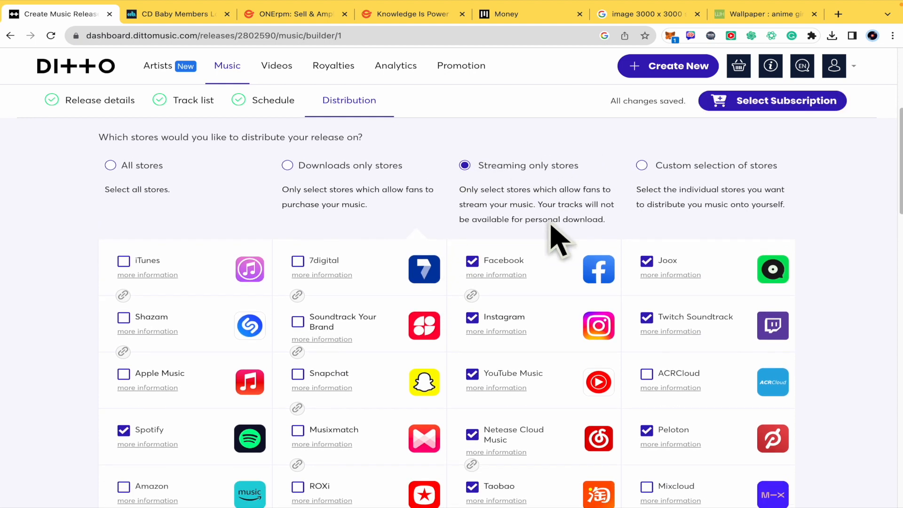
scroll(506, 285, "down", 6)
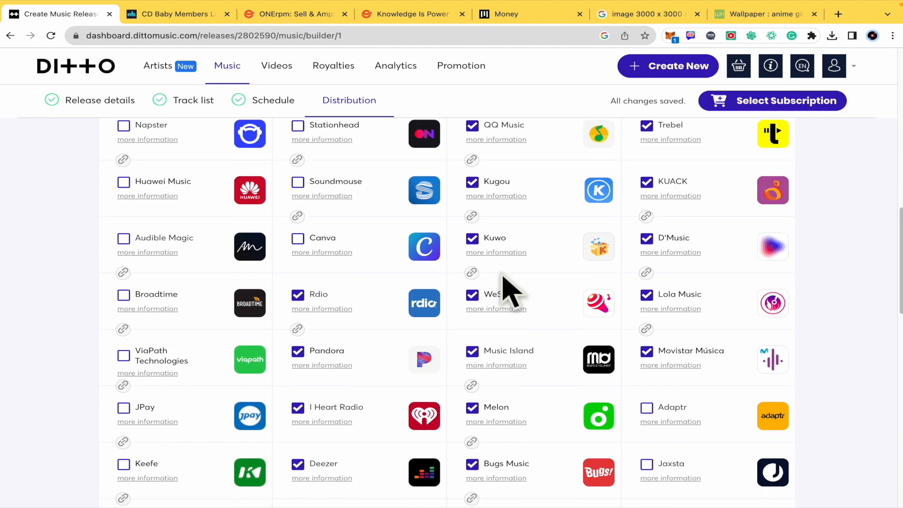
scroll(508, 323, "down", 4)
scroll(493, 317, "up", 15)
scroll(342, 383, "down", 3)
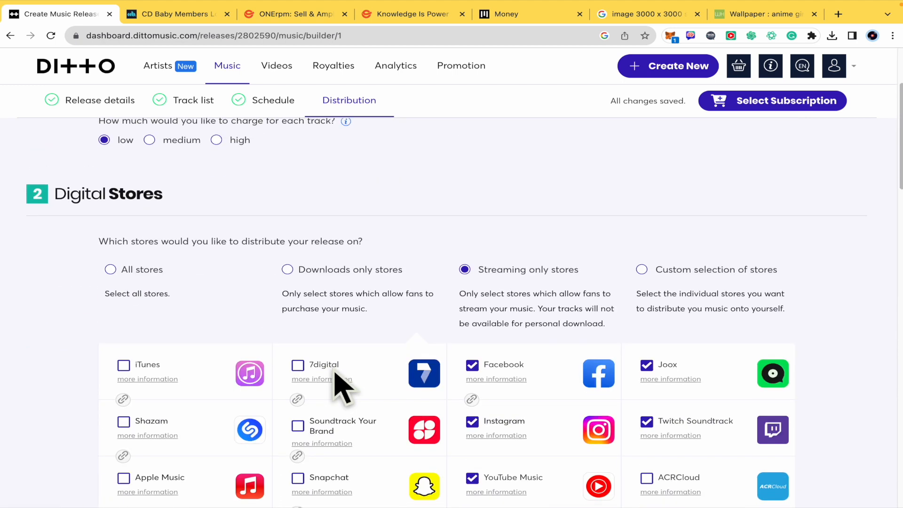
Step: Switch the digital stores to downloads only and review the stores this option covers
left_click(288, 285)
scroll(291, 287, "down", 6)
scroll(291, 287, "up", 5)
Step: Set the release to be distributed to all stores and proceed to the subscription selection
left_click(131, 227)
scroll(73, 363, "down", 15)
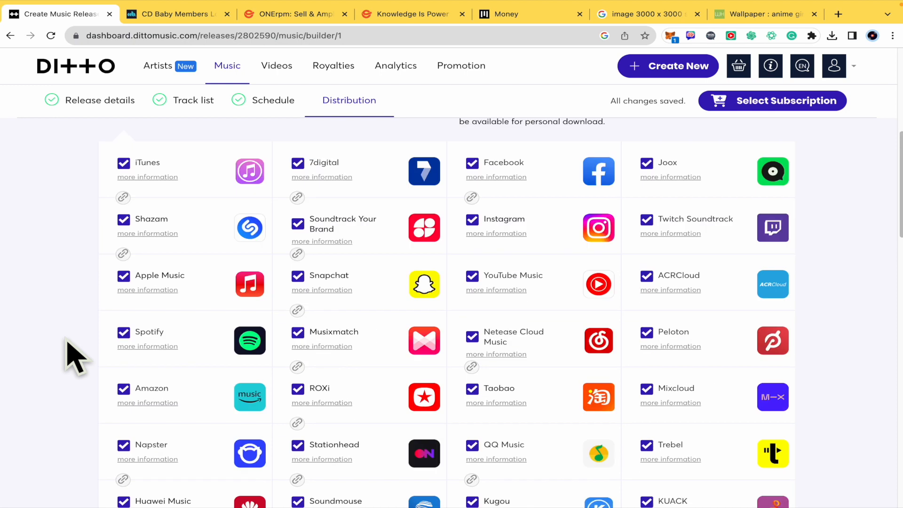
scroll(76, 369, "down", 3)
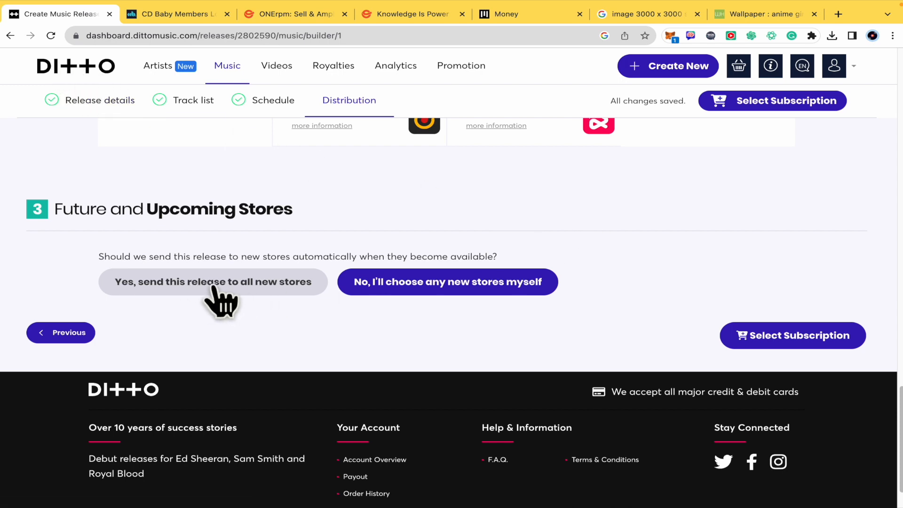
scroll(465, 287, "up", 1)
scroll(335, 206, "up", 1)
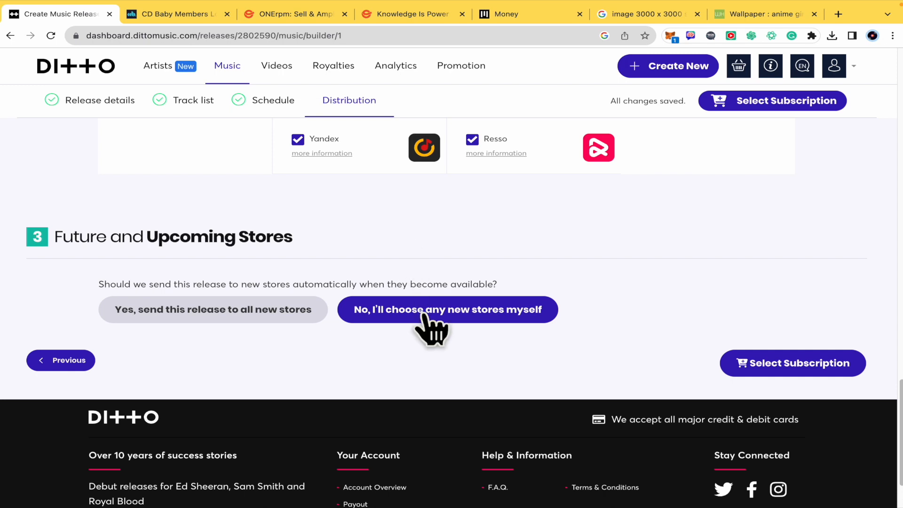
left_click(785, 369)
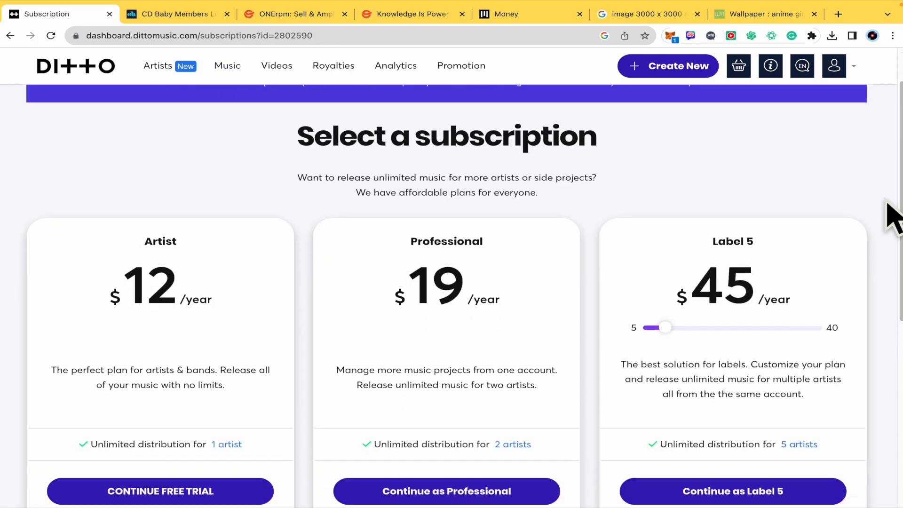
Step: Compare the Artist, Professional and Label 5 subscription plans by yearly price, number of artists and included options
scroll(894, 216, "down", 2)
scroll(198, 306, "up", 3)
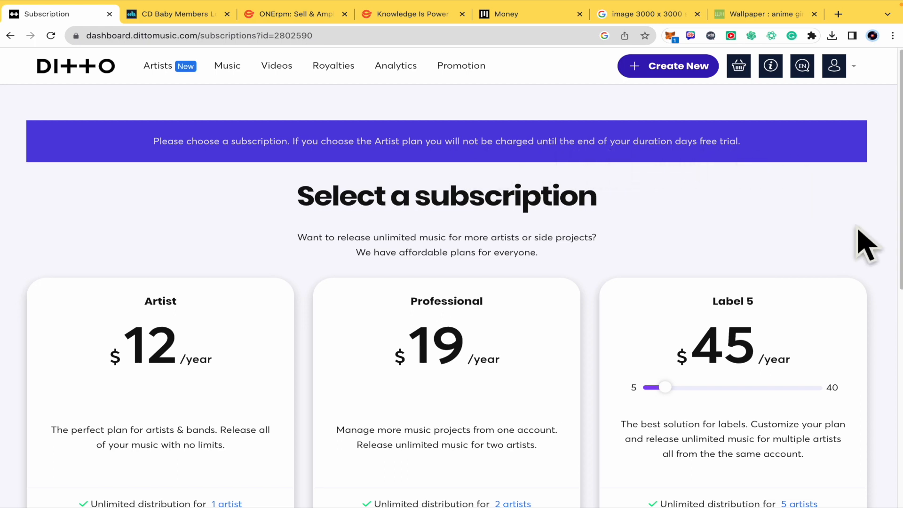
scroll(858, 231, "down", 2)
scroll(847, 241, "up", 2)
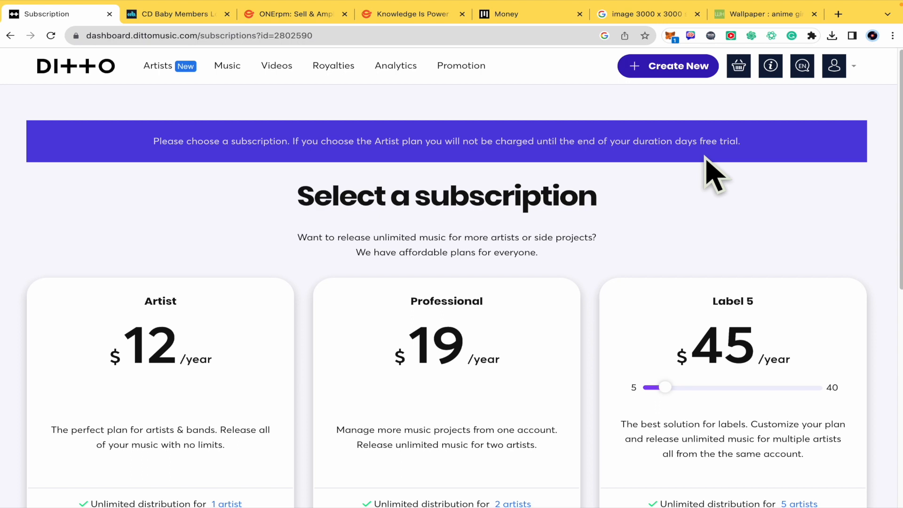
scroll(708, 169, "down", 4)
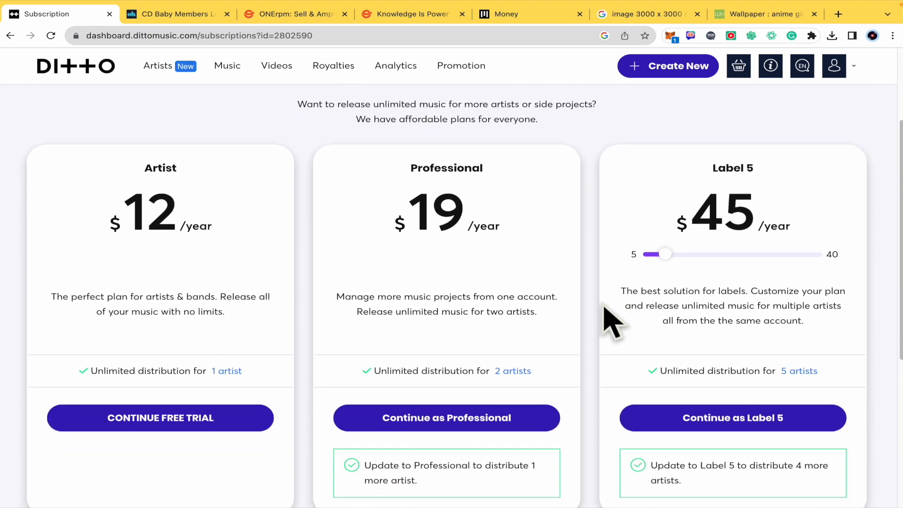
scroll(605, 306, "down", 1)
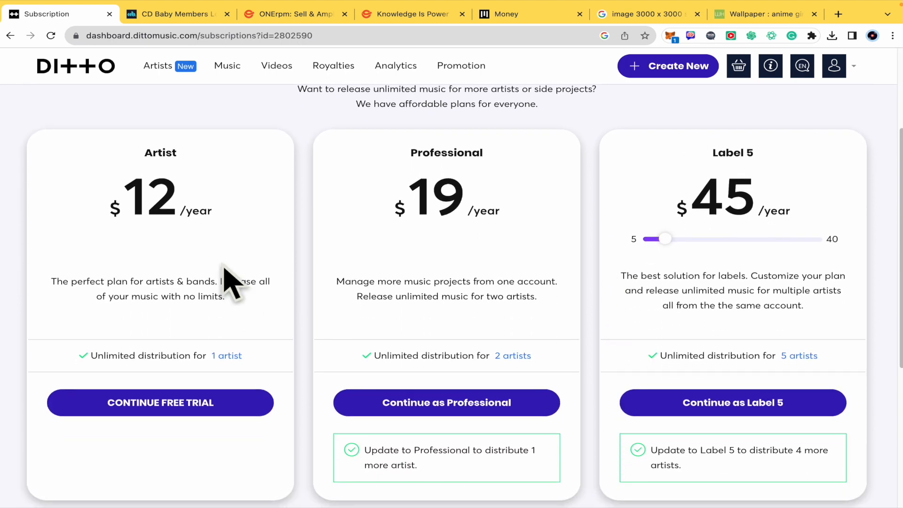
scroll(231, 282, "down", 1)
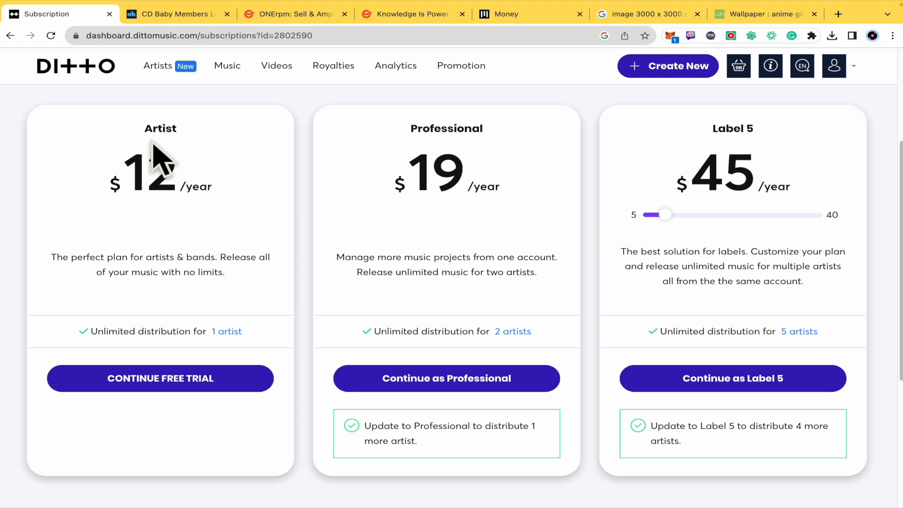
scroll(212, 285, "down", 1)
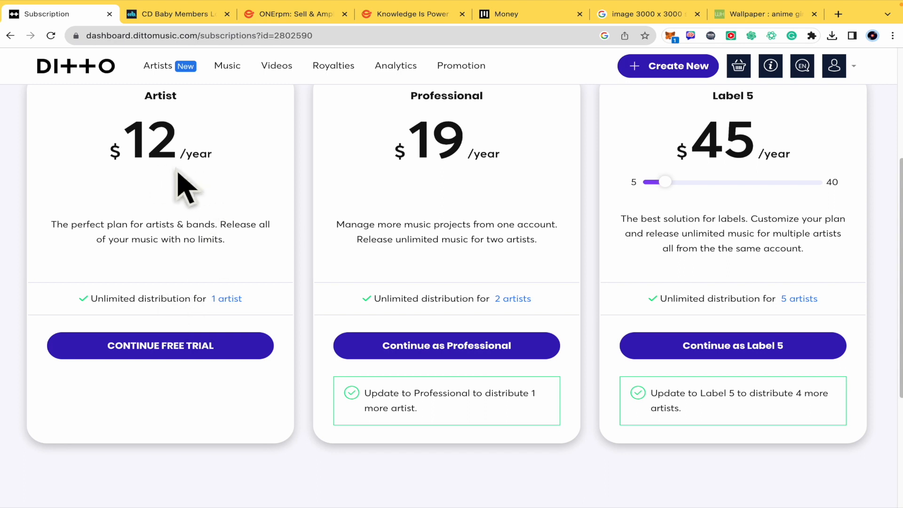
scroll(188, 188, "down", 3)
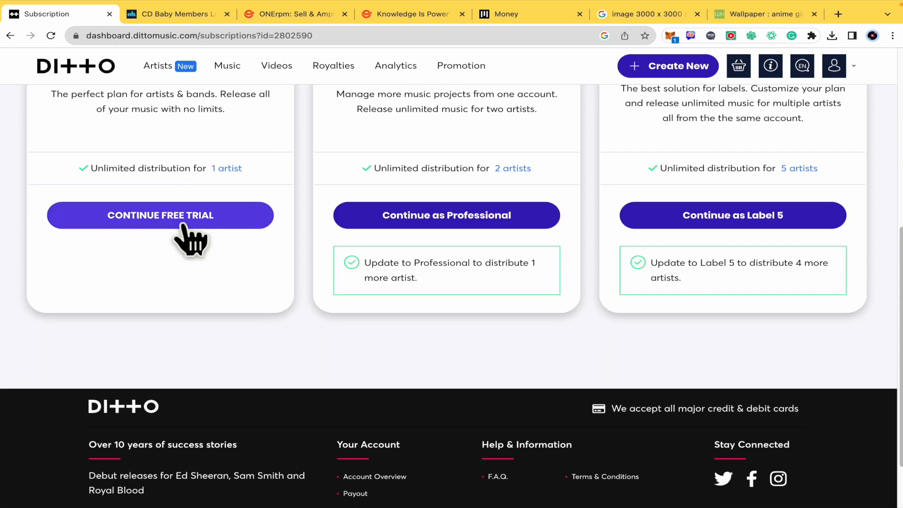
scroll(191, 239, "up", 3)
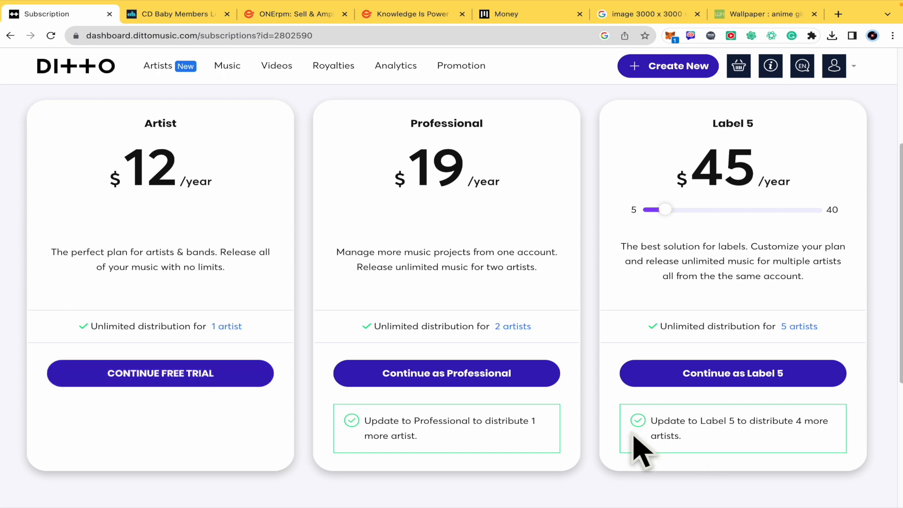
scroll(594, 398, "down", 4)
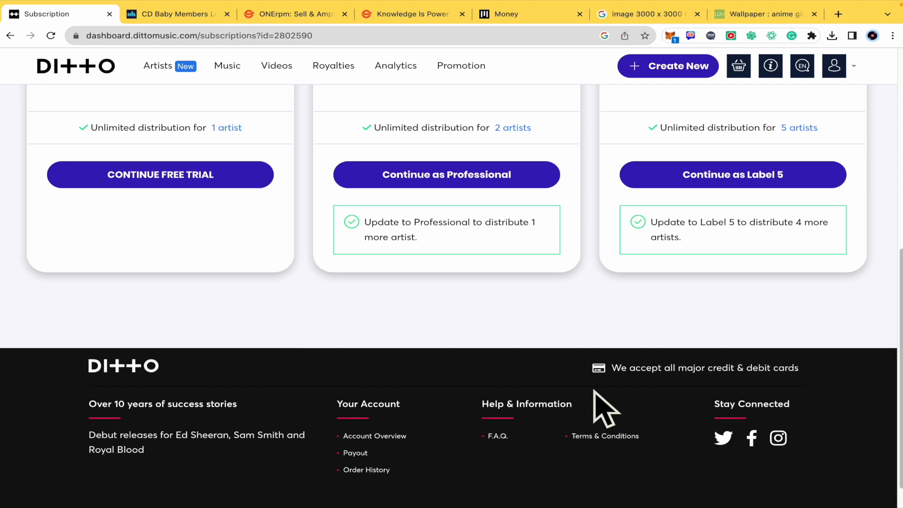
Step: Continue with the Artist plan's free trial and make TEST the subscription plan artist
scroll(593, 397, "up", 3)
left_click(201, 332)
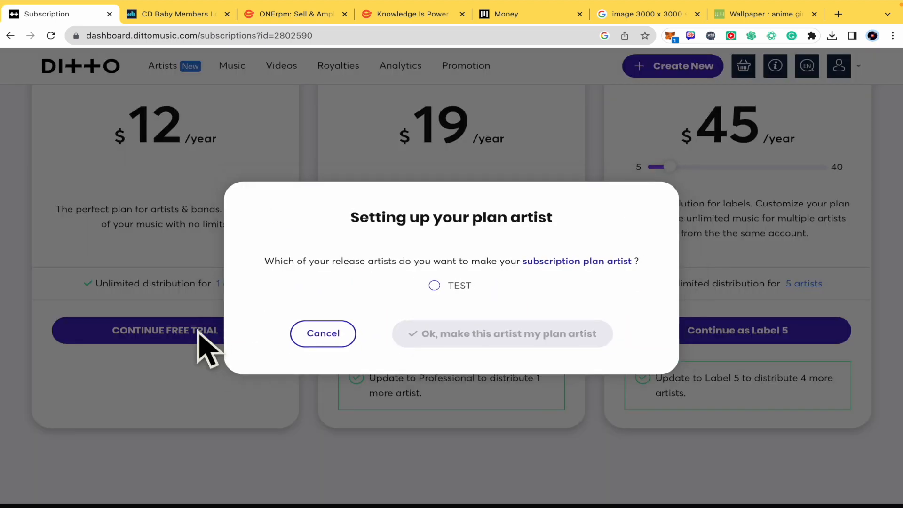
left_click(434, 285)
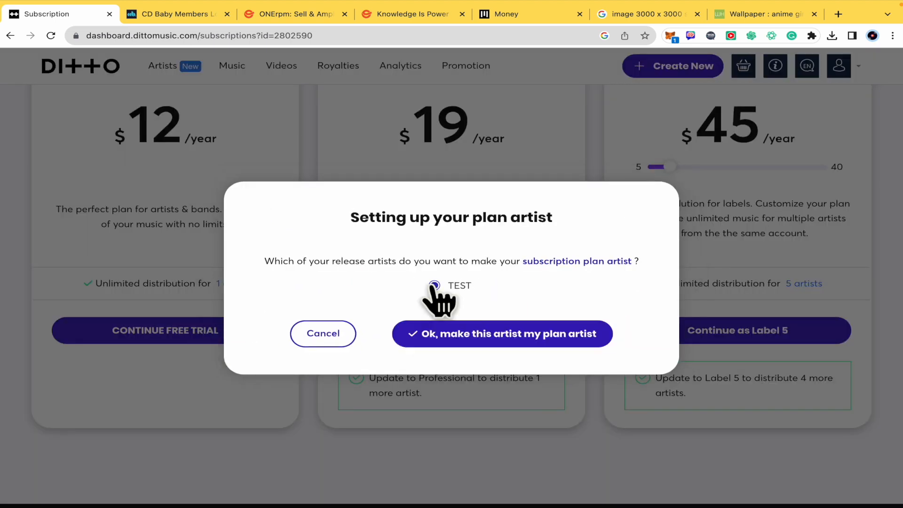
left_click(447, 339)
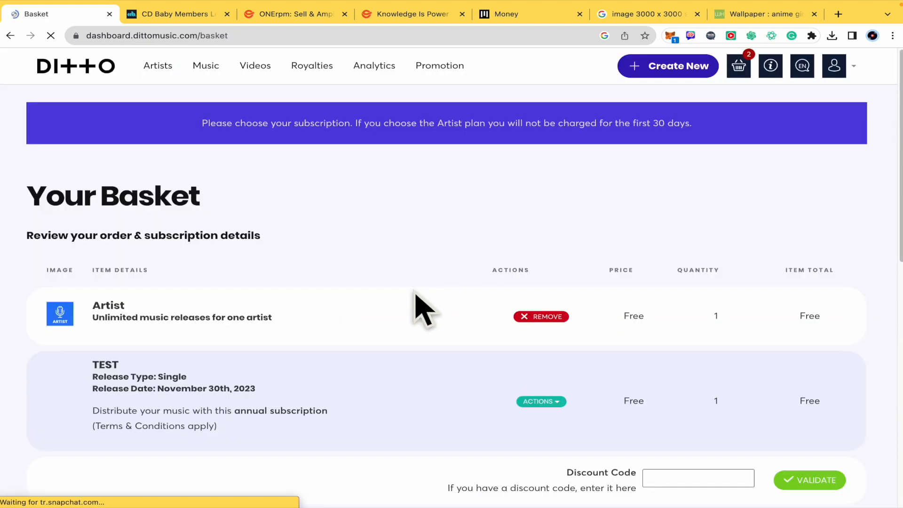
Step: Review the basket's subscription and release items, the order total and the available payment options
scroll(467, 309, "down", 2)
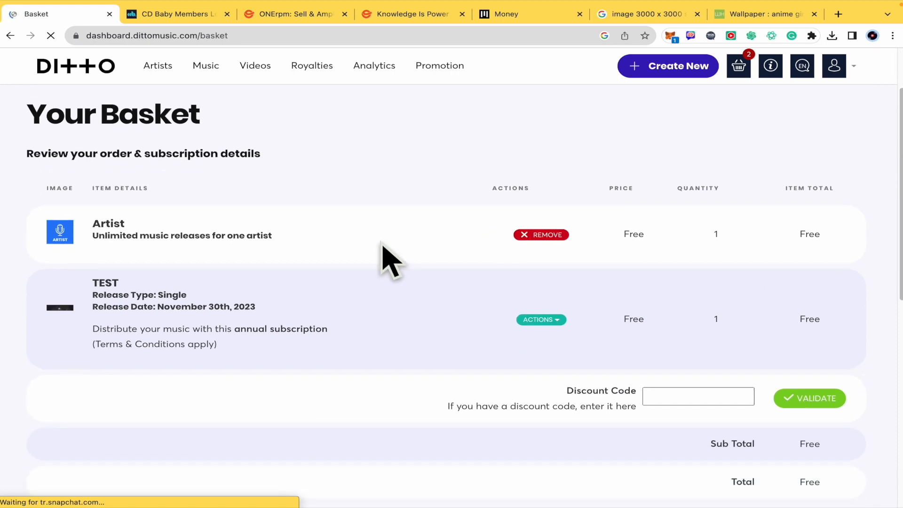
scroll(387, 294, "down", 1)
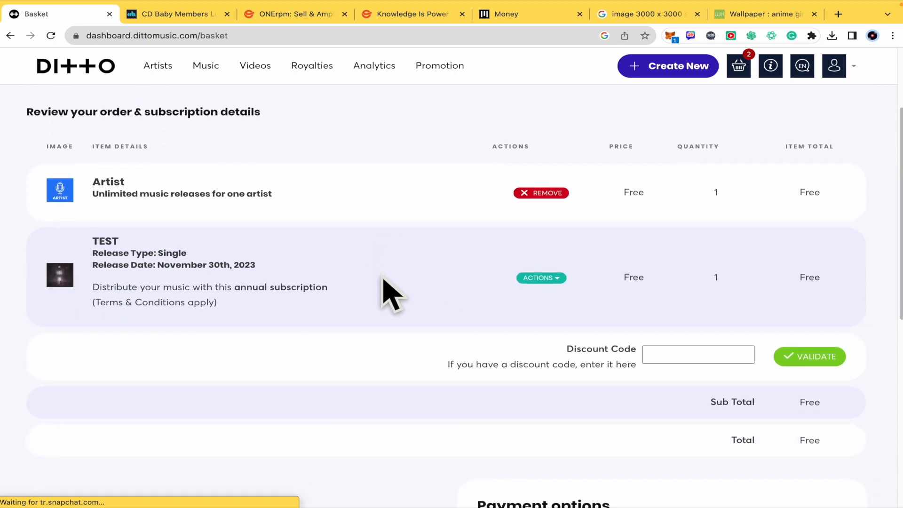
scroll(387, 294, "down", 3)
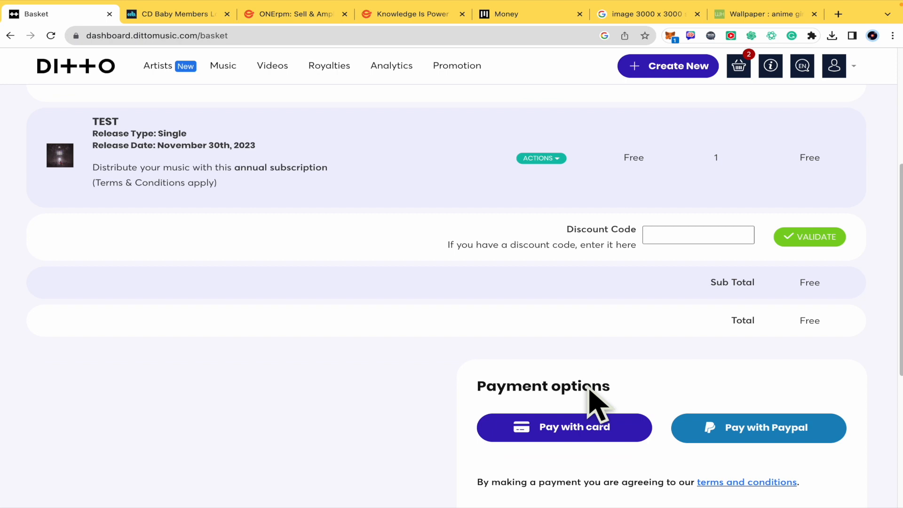
scroll(517, 336, "down", 2)
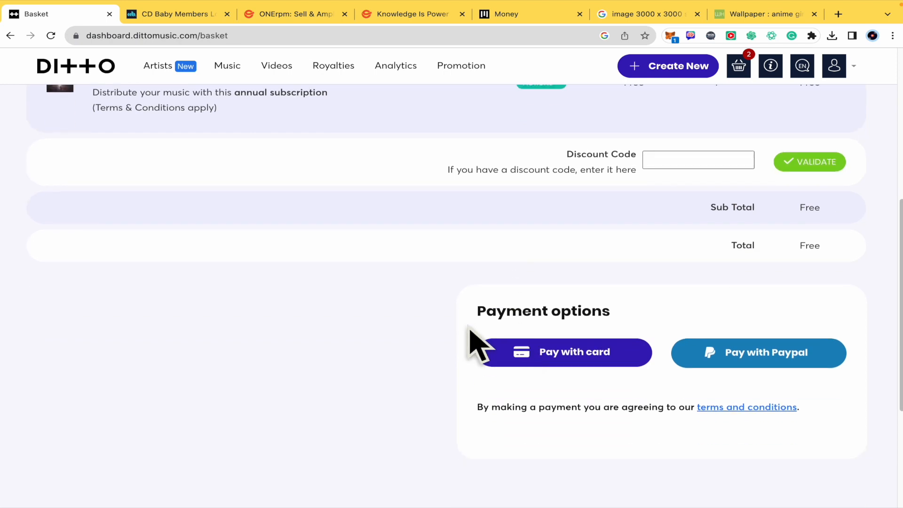
scroll(390, 331, "down", 1)
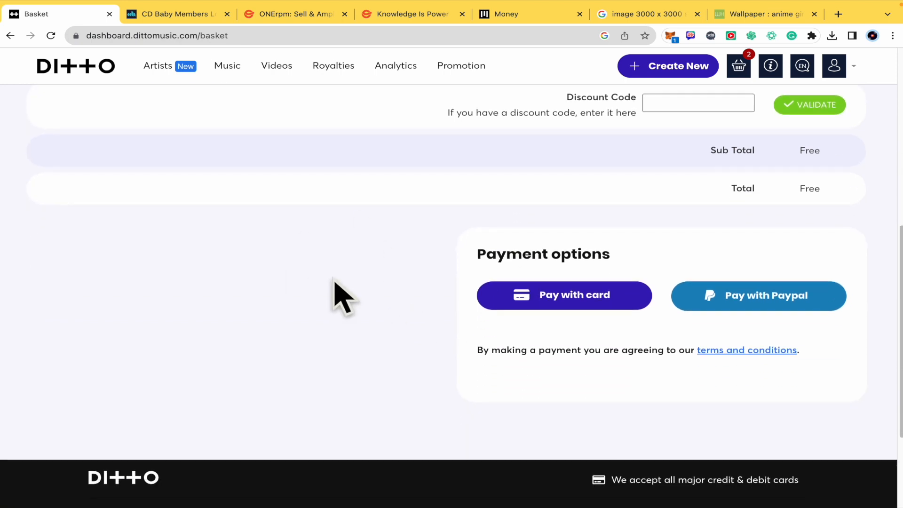